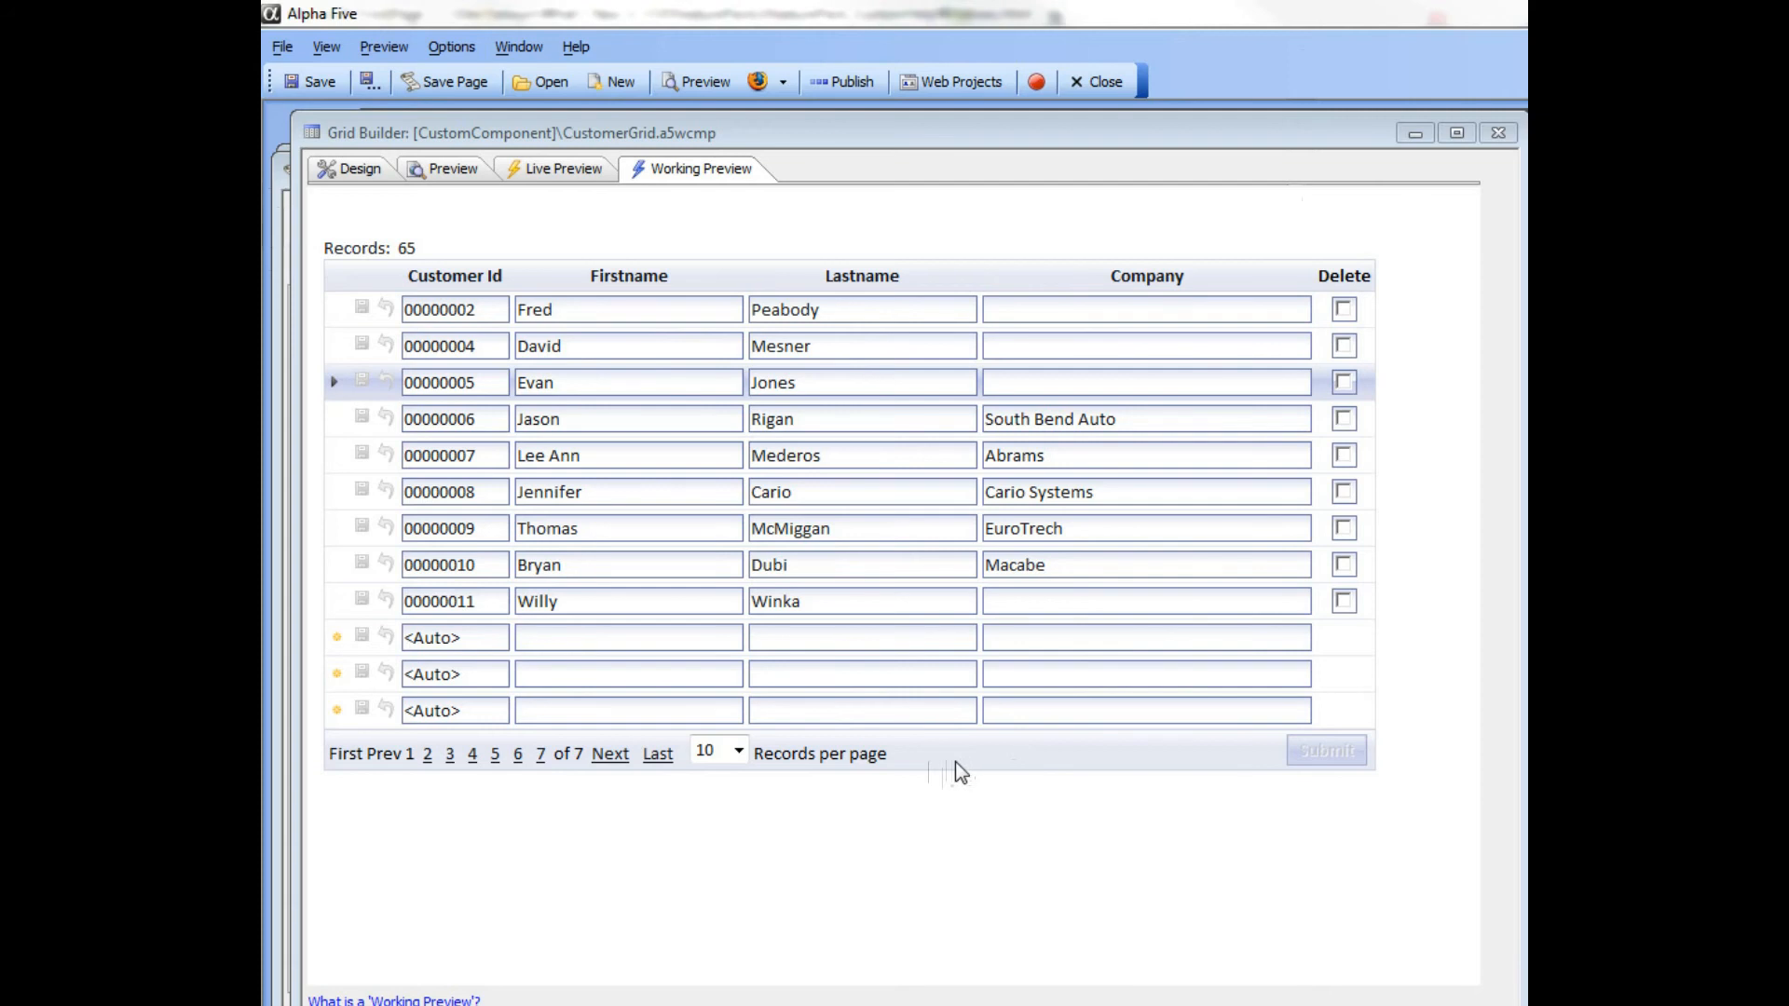
Enable the help window for the grid toolbar in the grid's design properties and inspect its button icon and bubble help settings
click(362, 172)
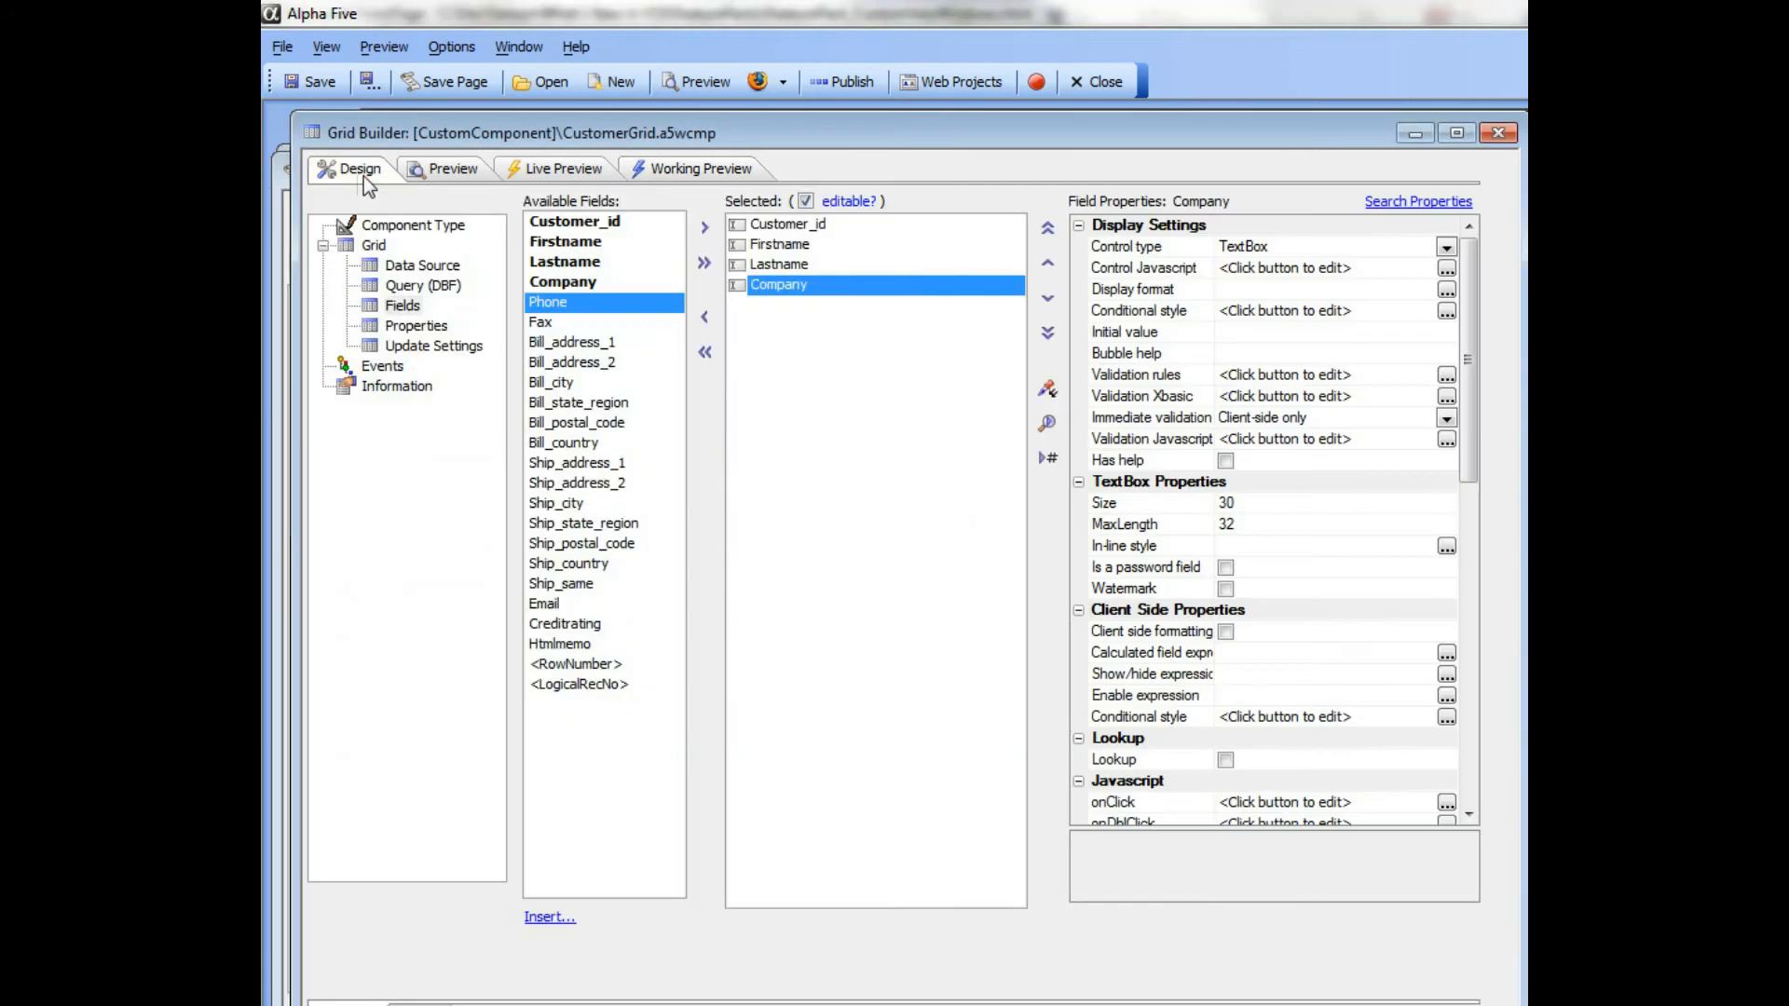
click(416, 324)
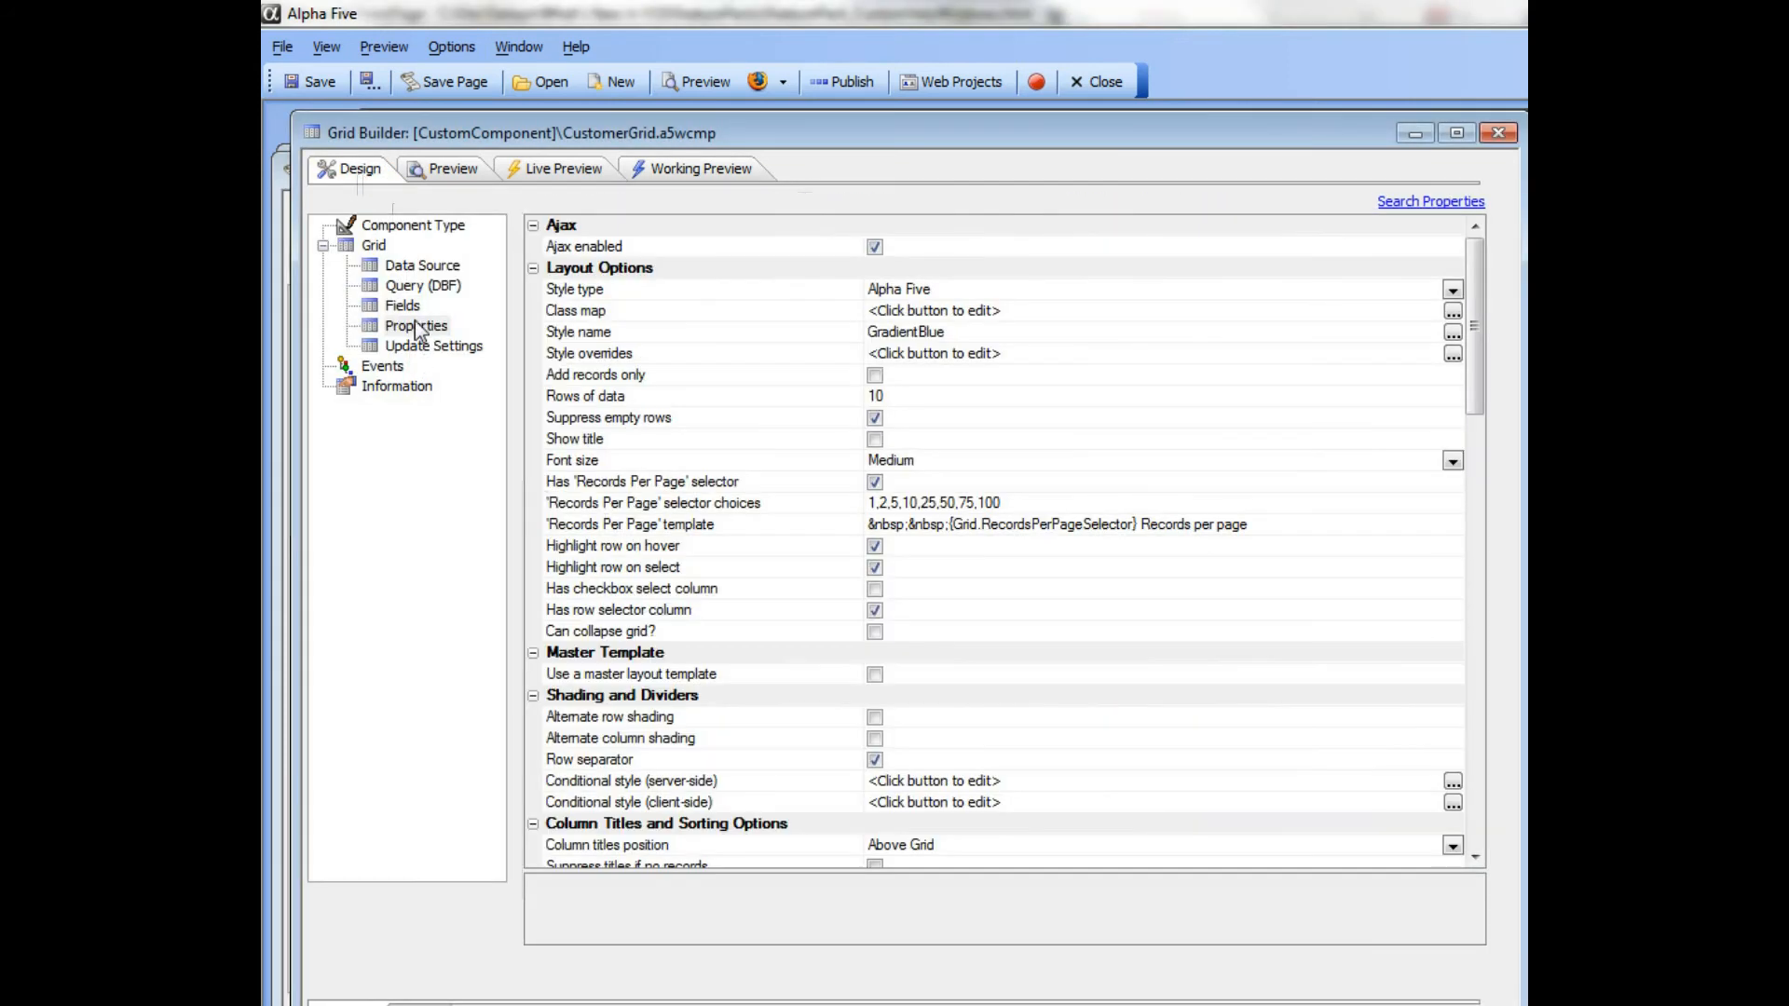
scroll(615, 522, down, 5)
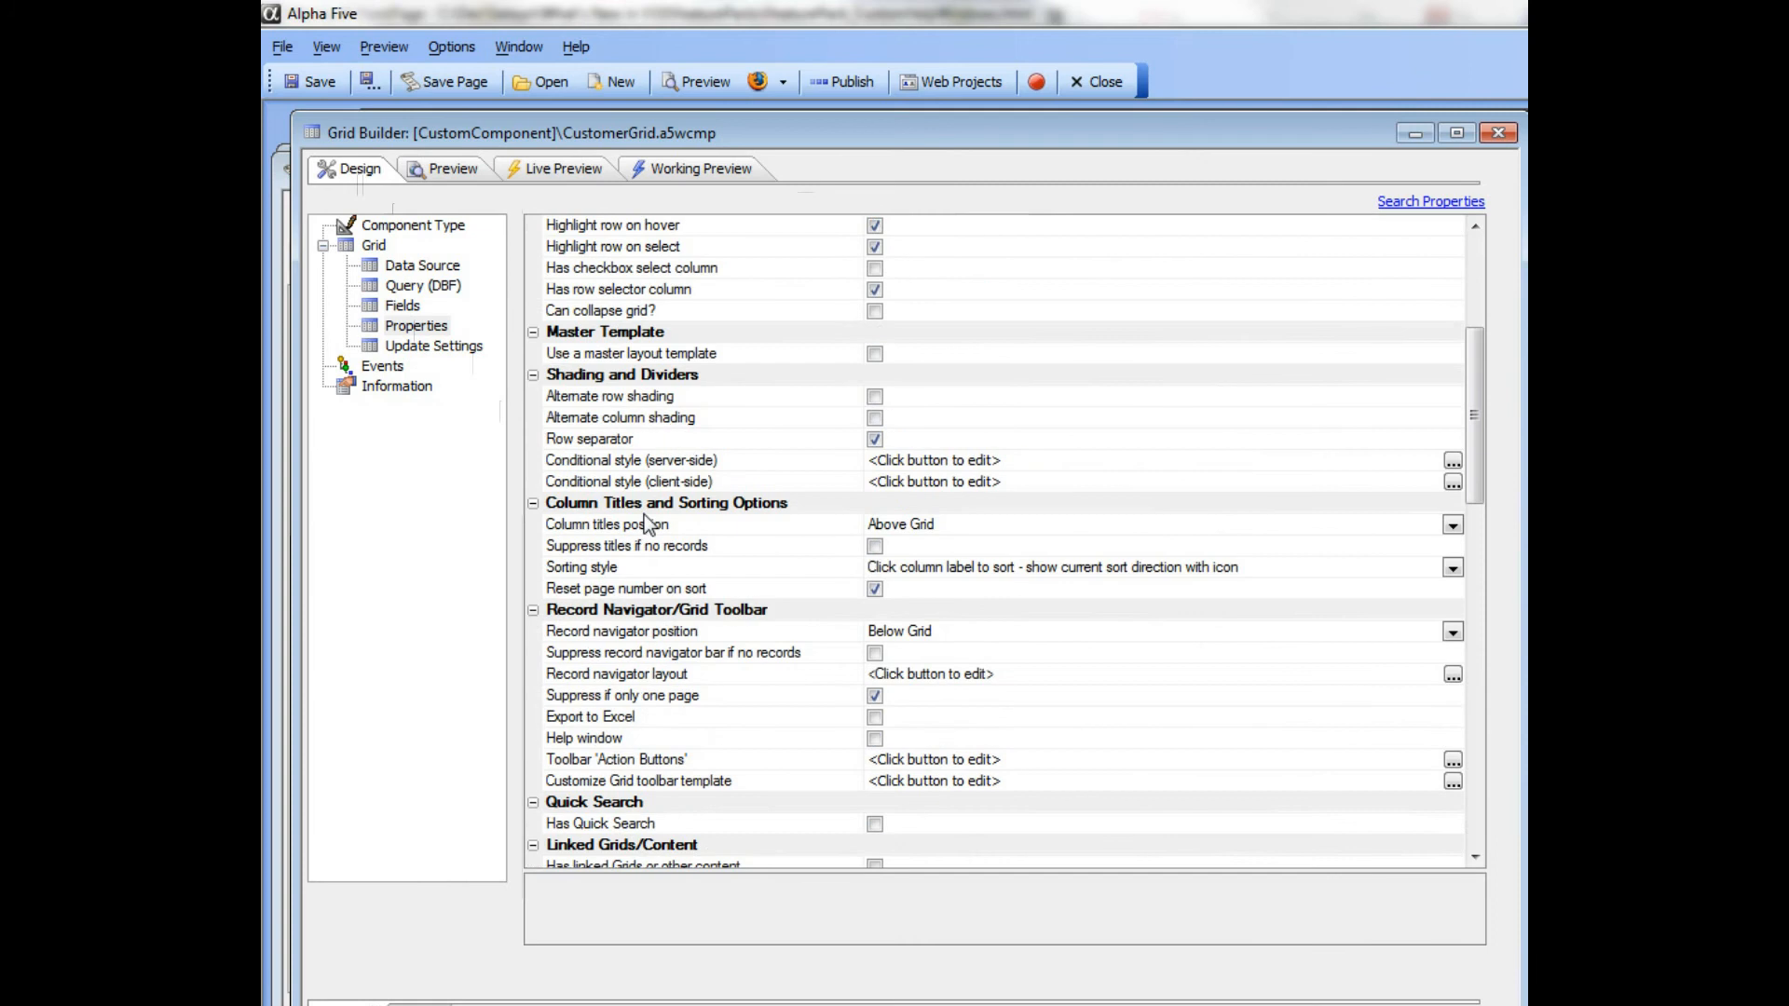
click(874, 737)
scroll(657, 742, down, 1)
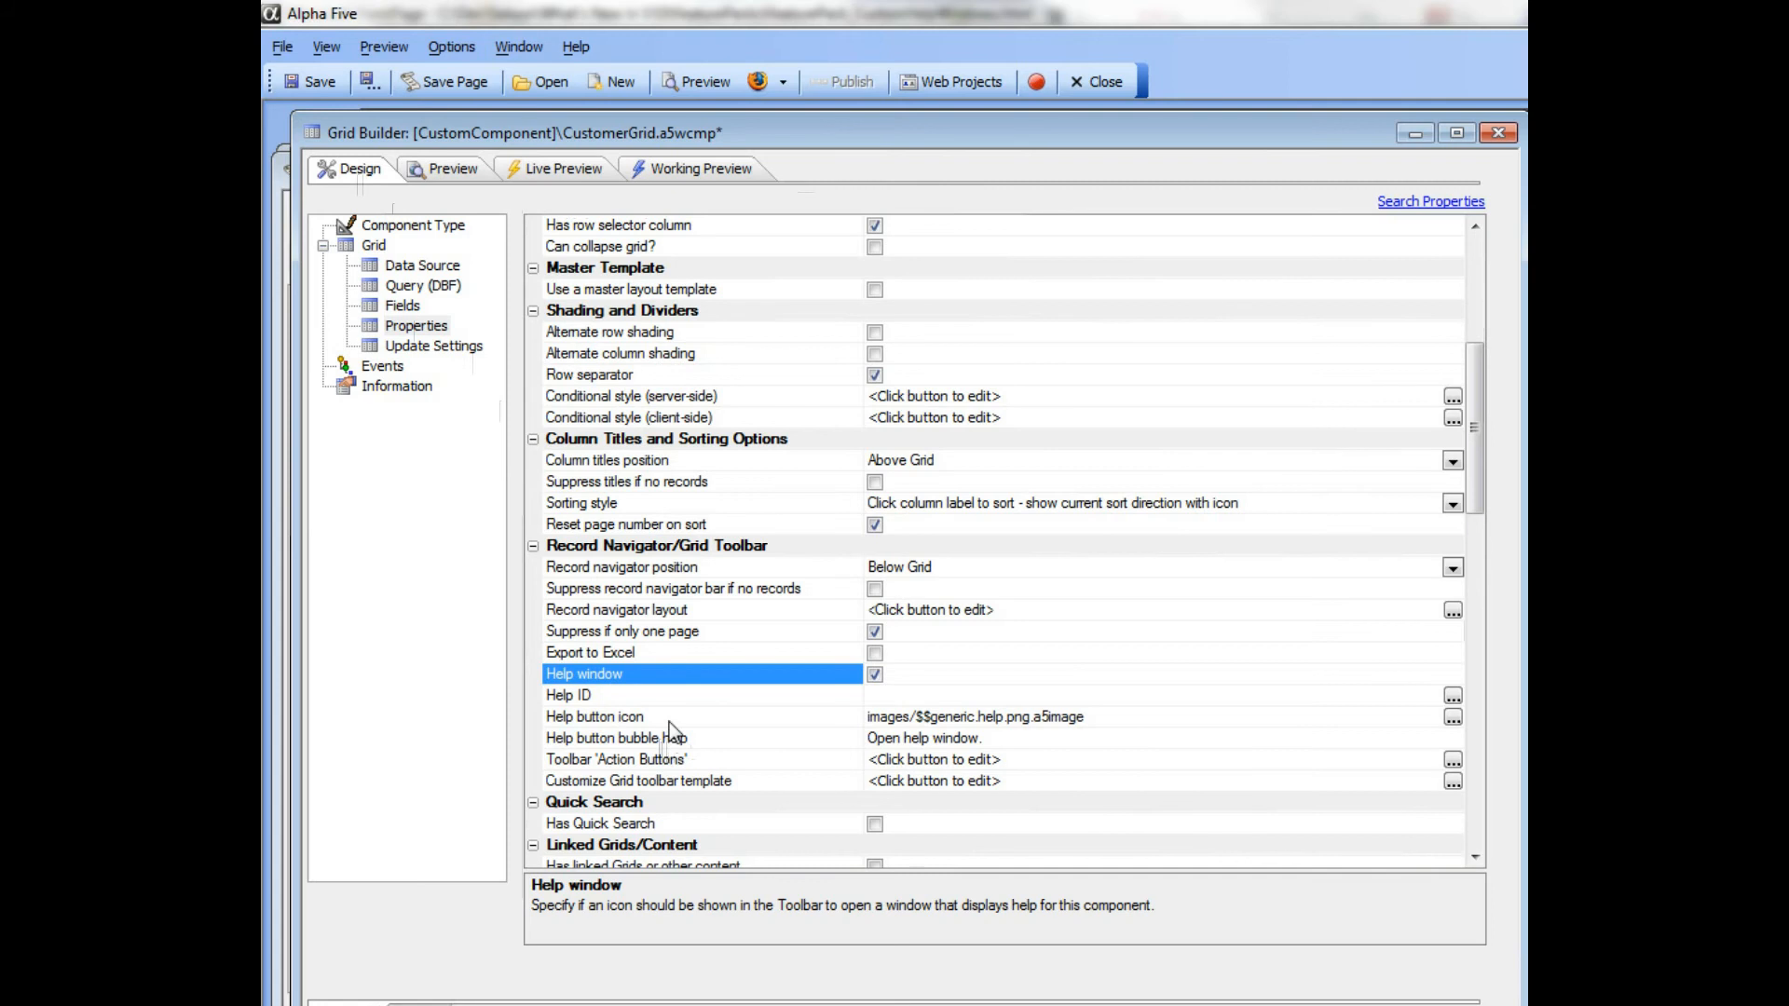
click(669, 721)
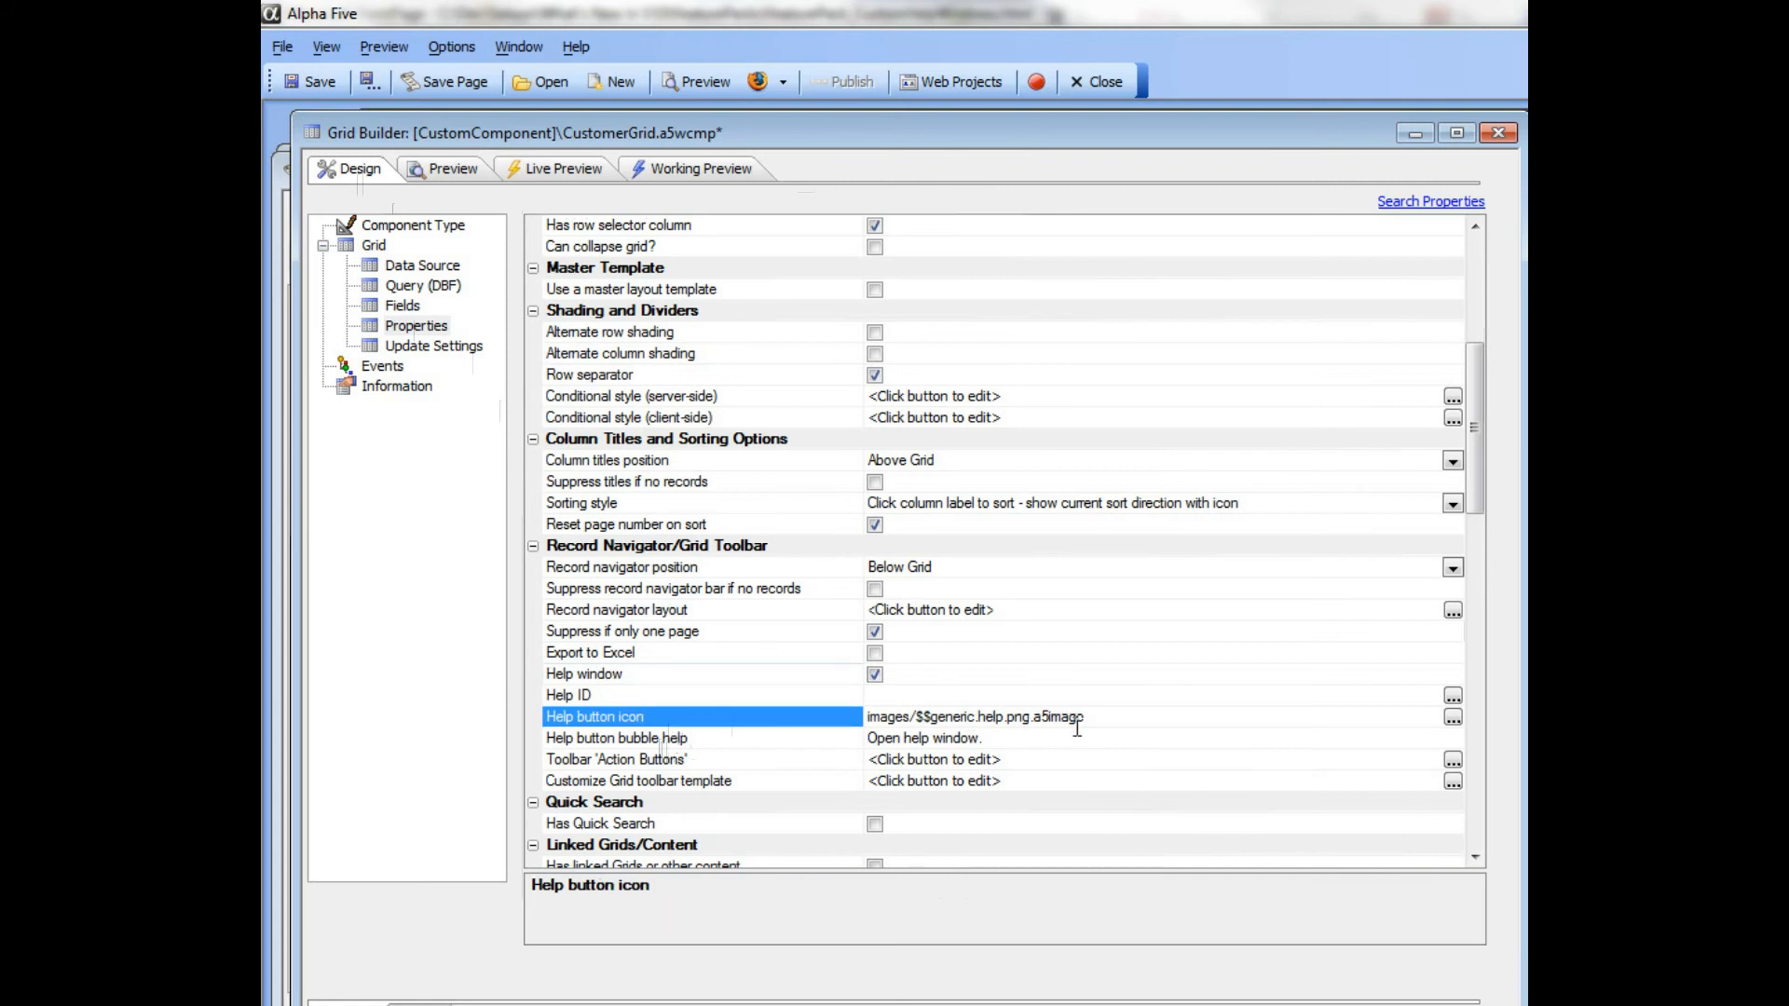
click(777, 744)
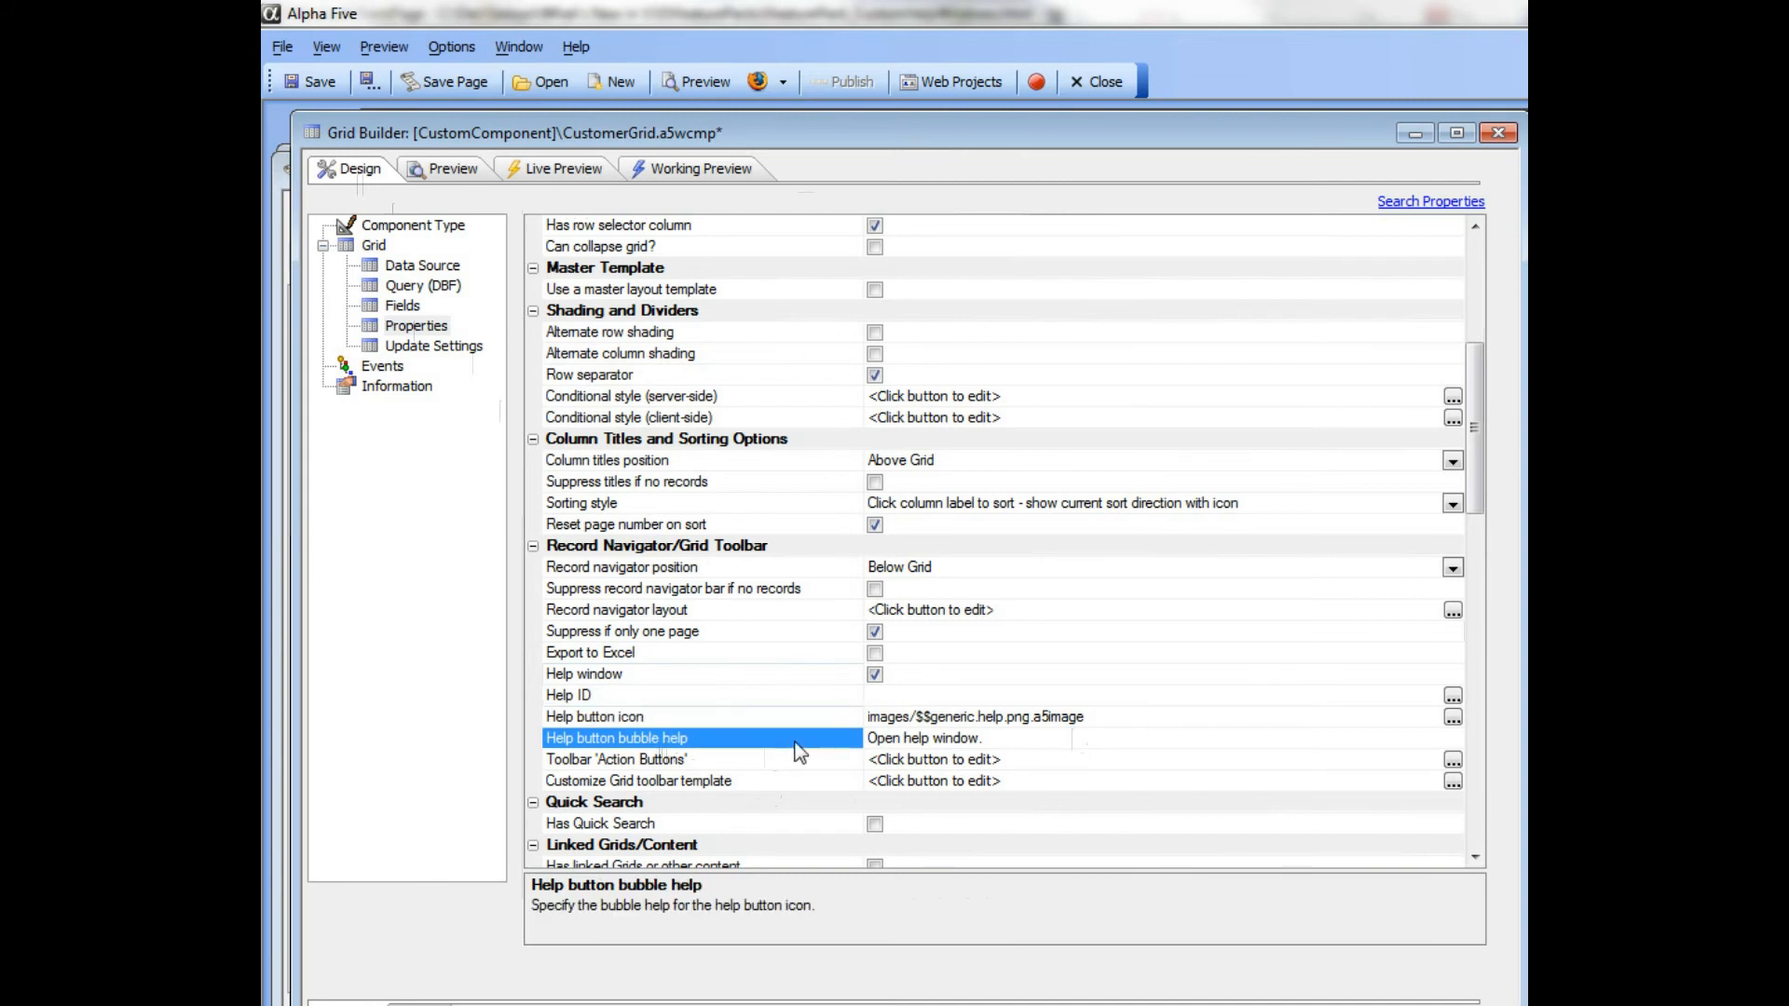
Open the grid's Help ID definition and enter GenericGridHelp as the Help Id
click(630, 699)
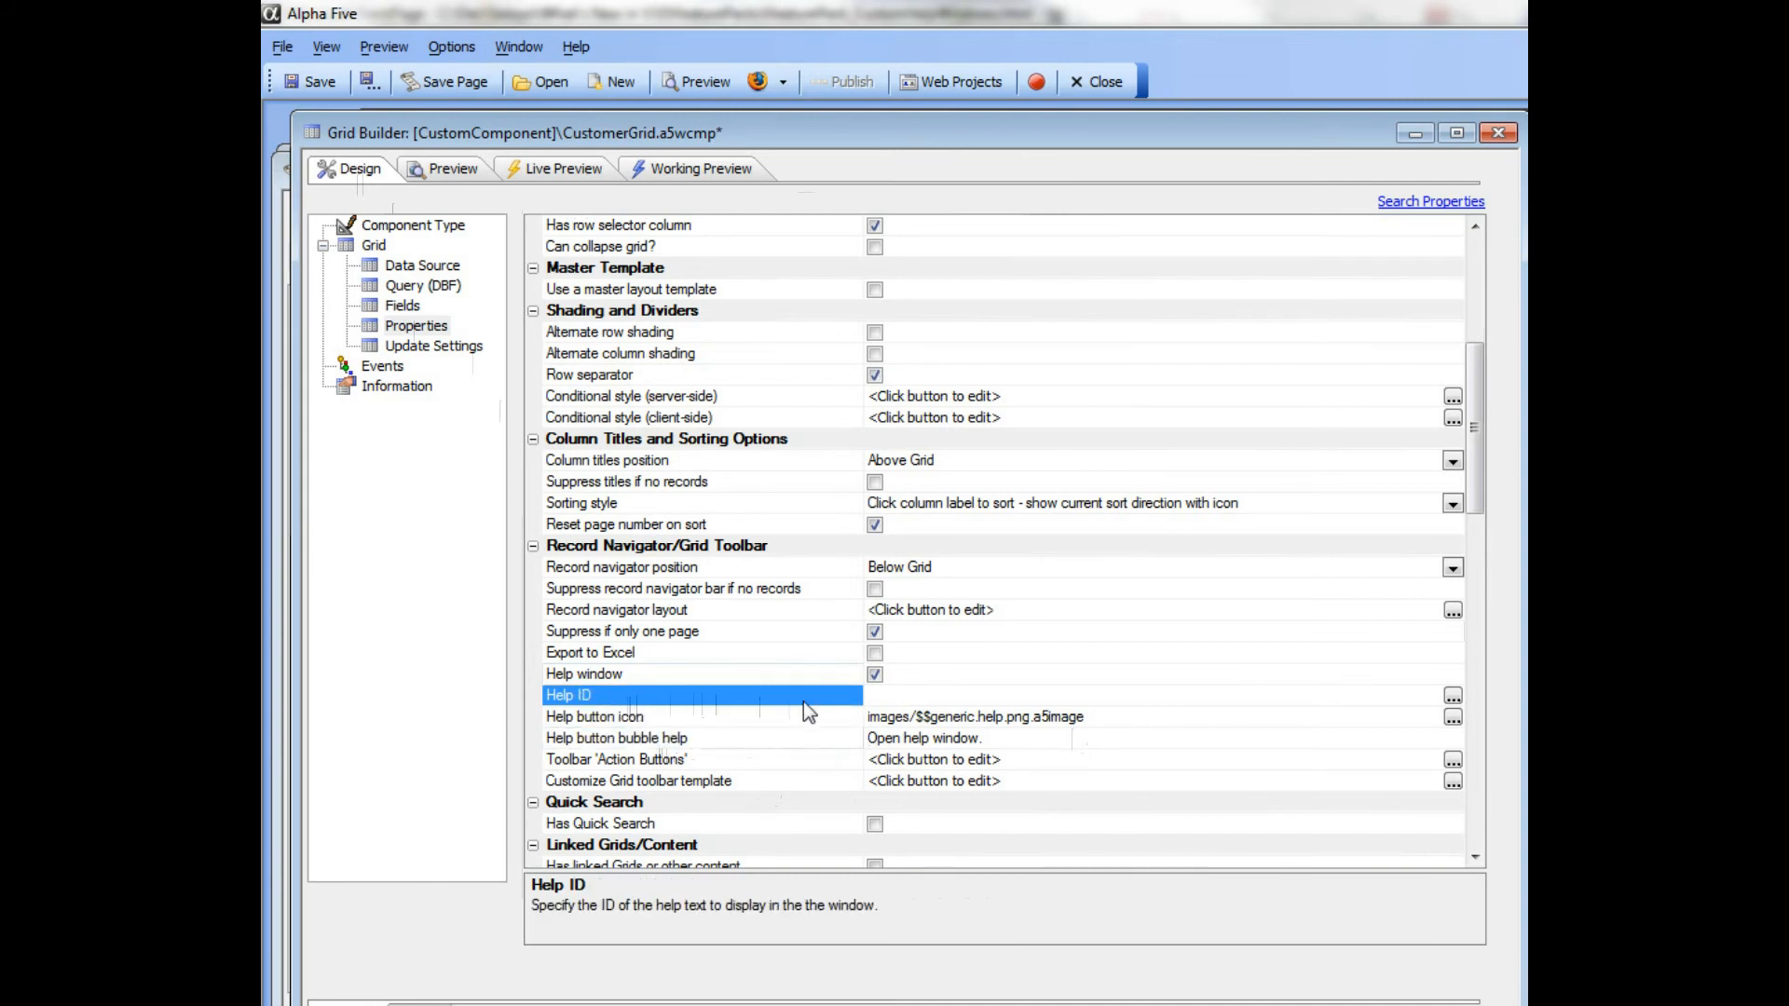
click(1452, 696)
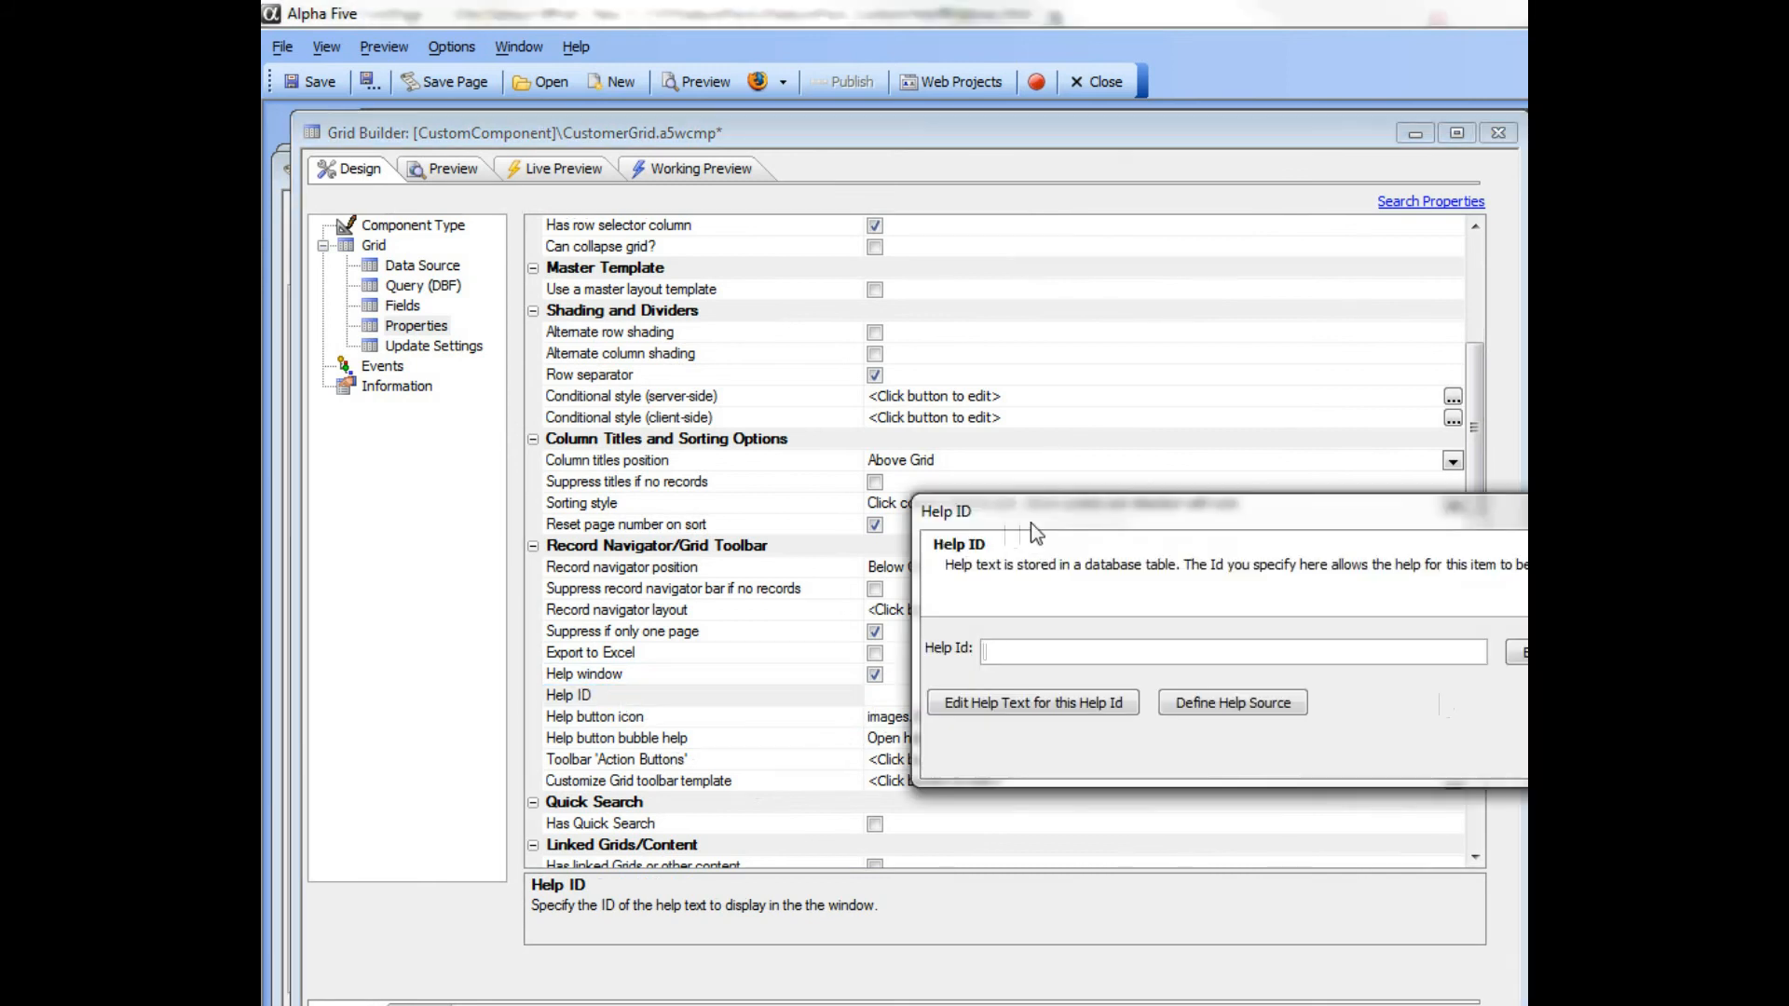
drag(1030, 523, 635, 438)
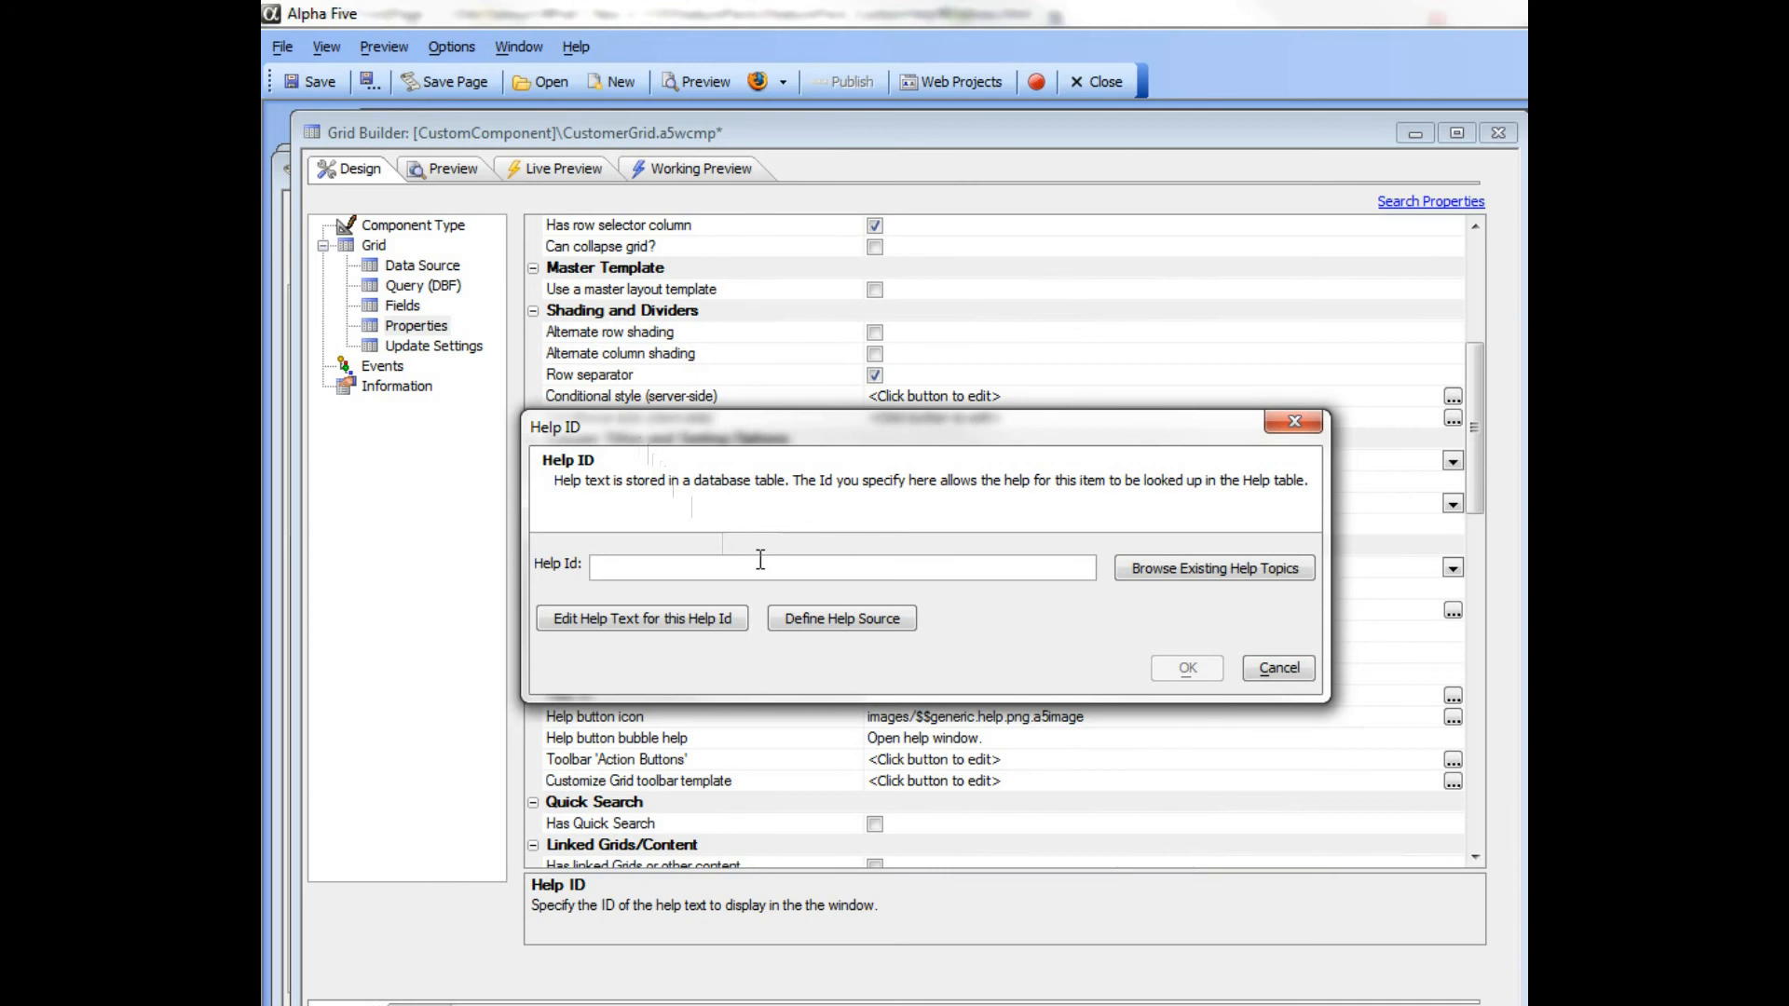
text(Generic)
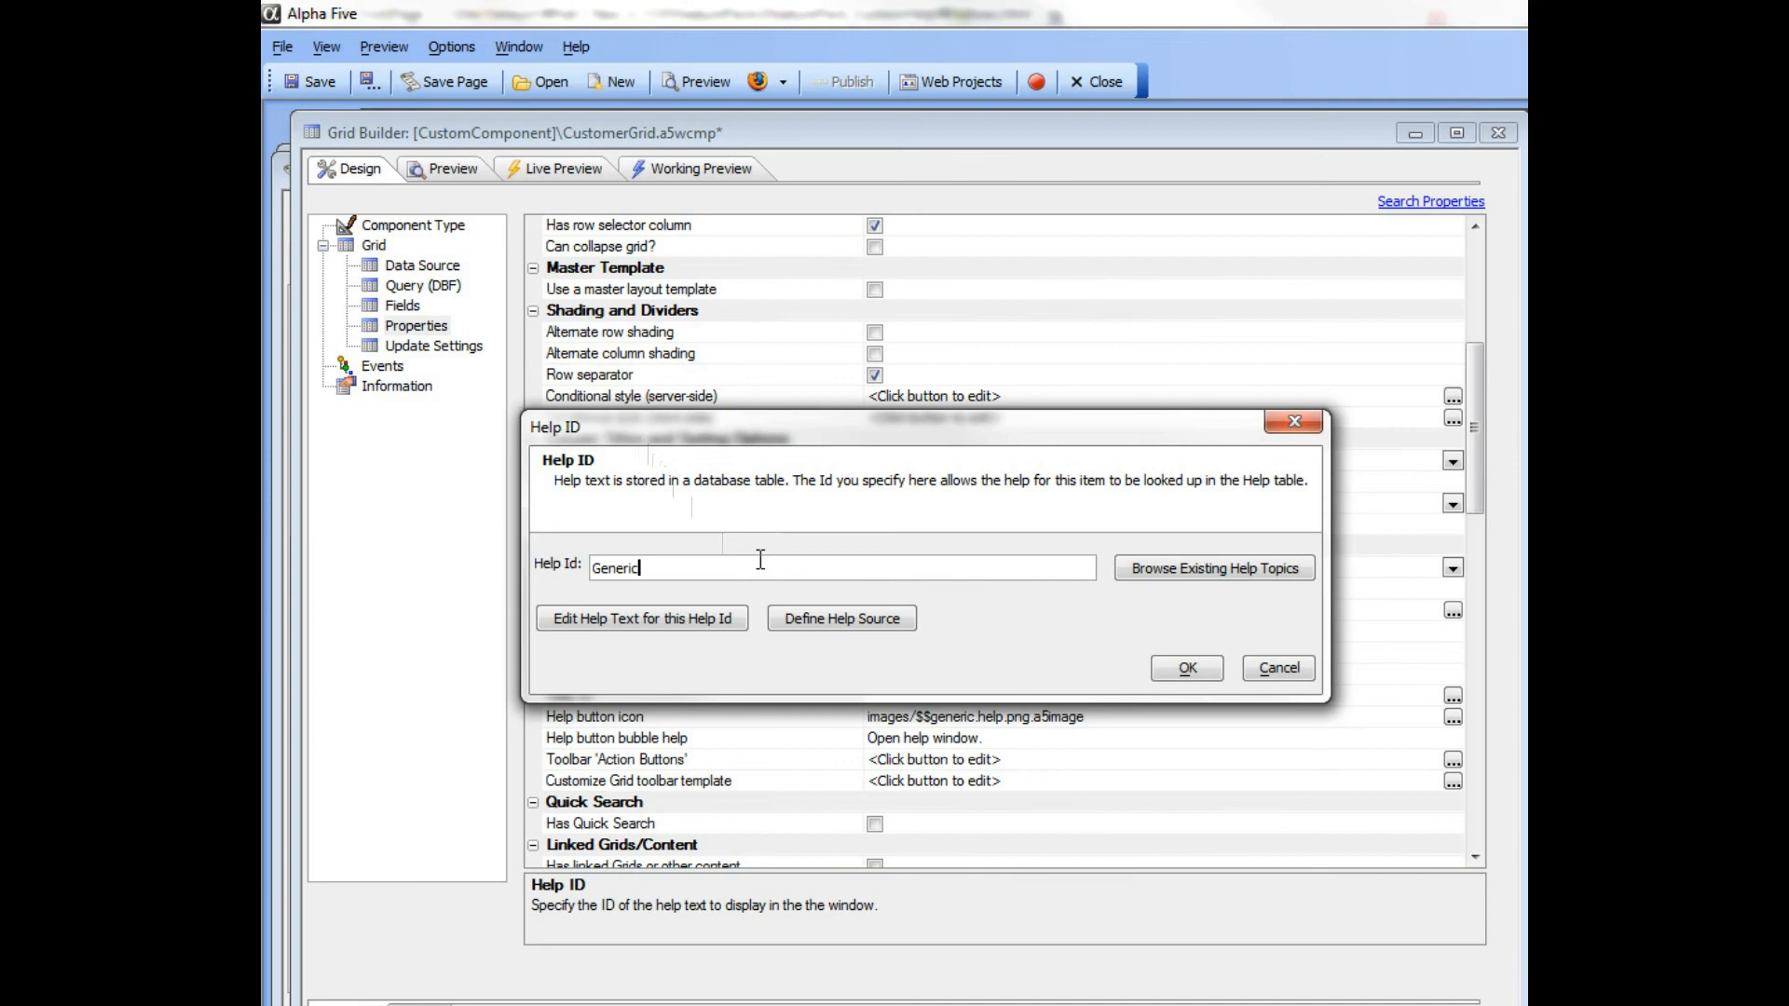
text(GridHelp)
drag(825, 433, 786, 327)
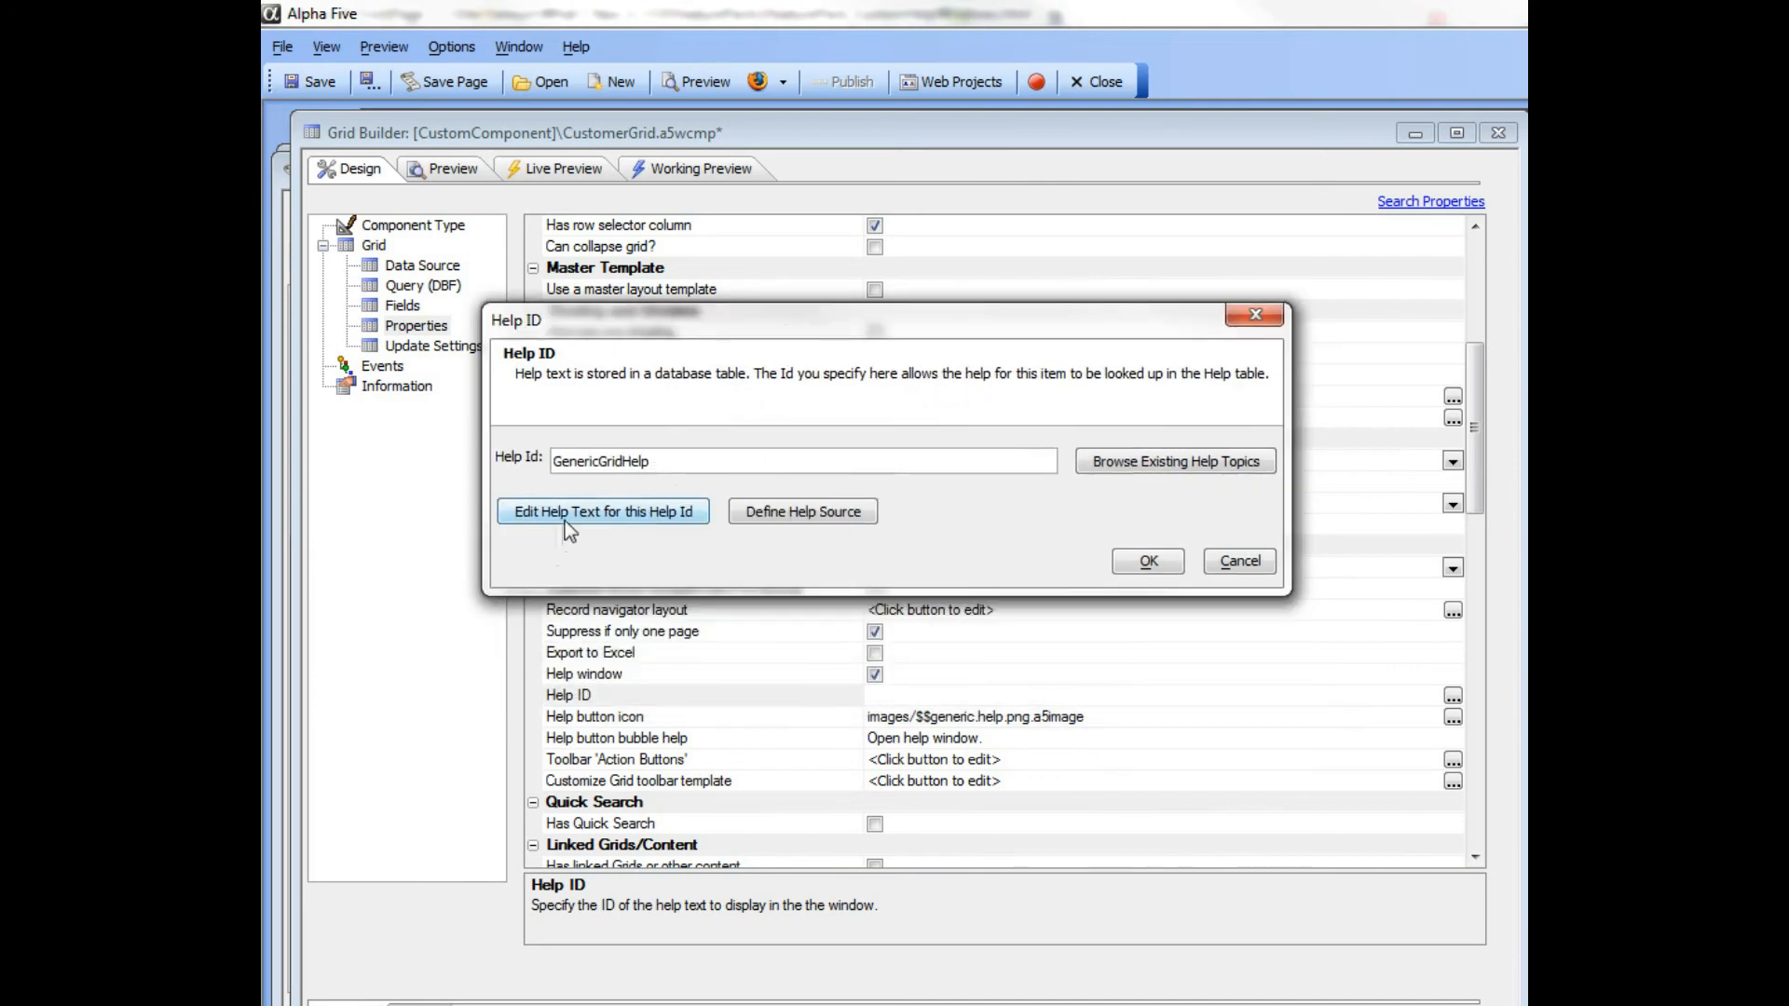
Try to edit the help text for this Help Id, and open the help source definition
click(658, 514)
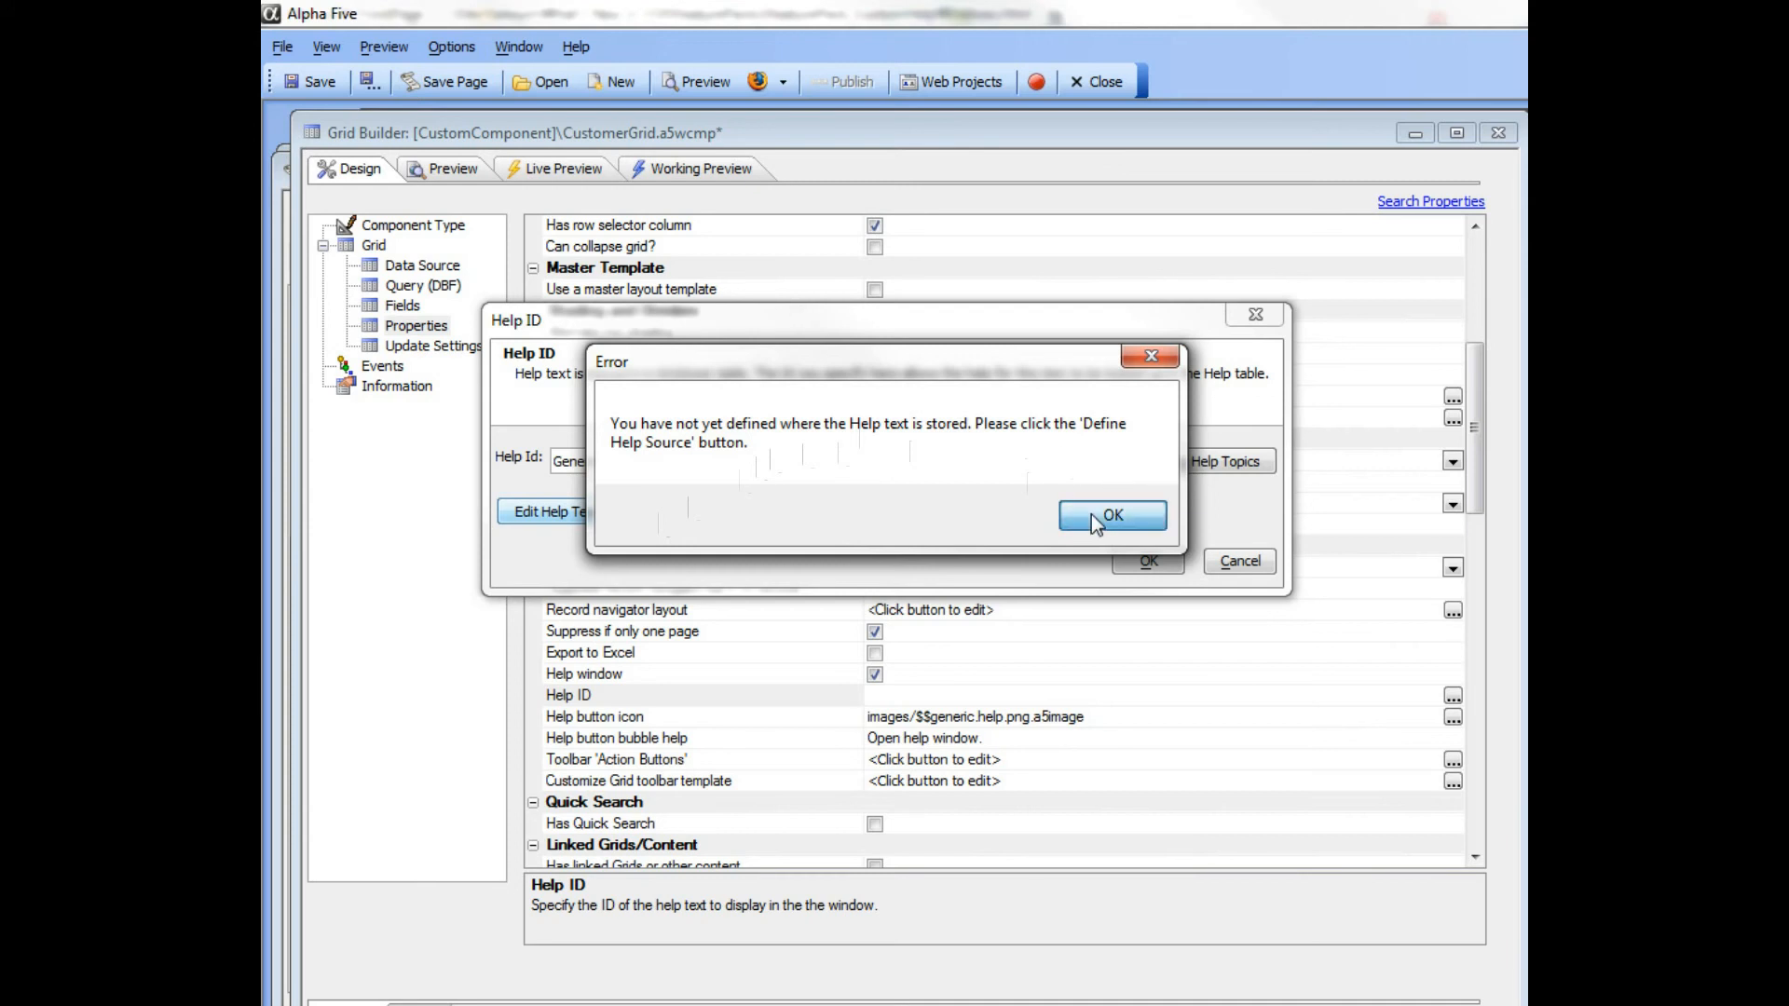
click(1092, 514)
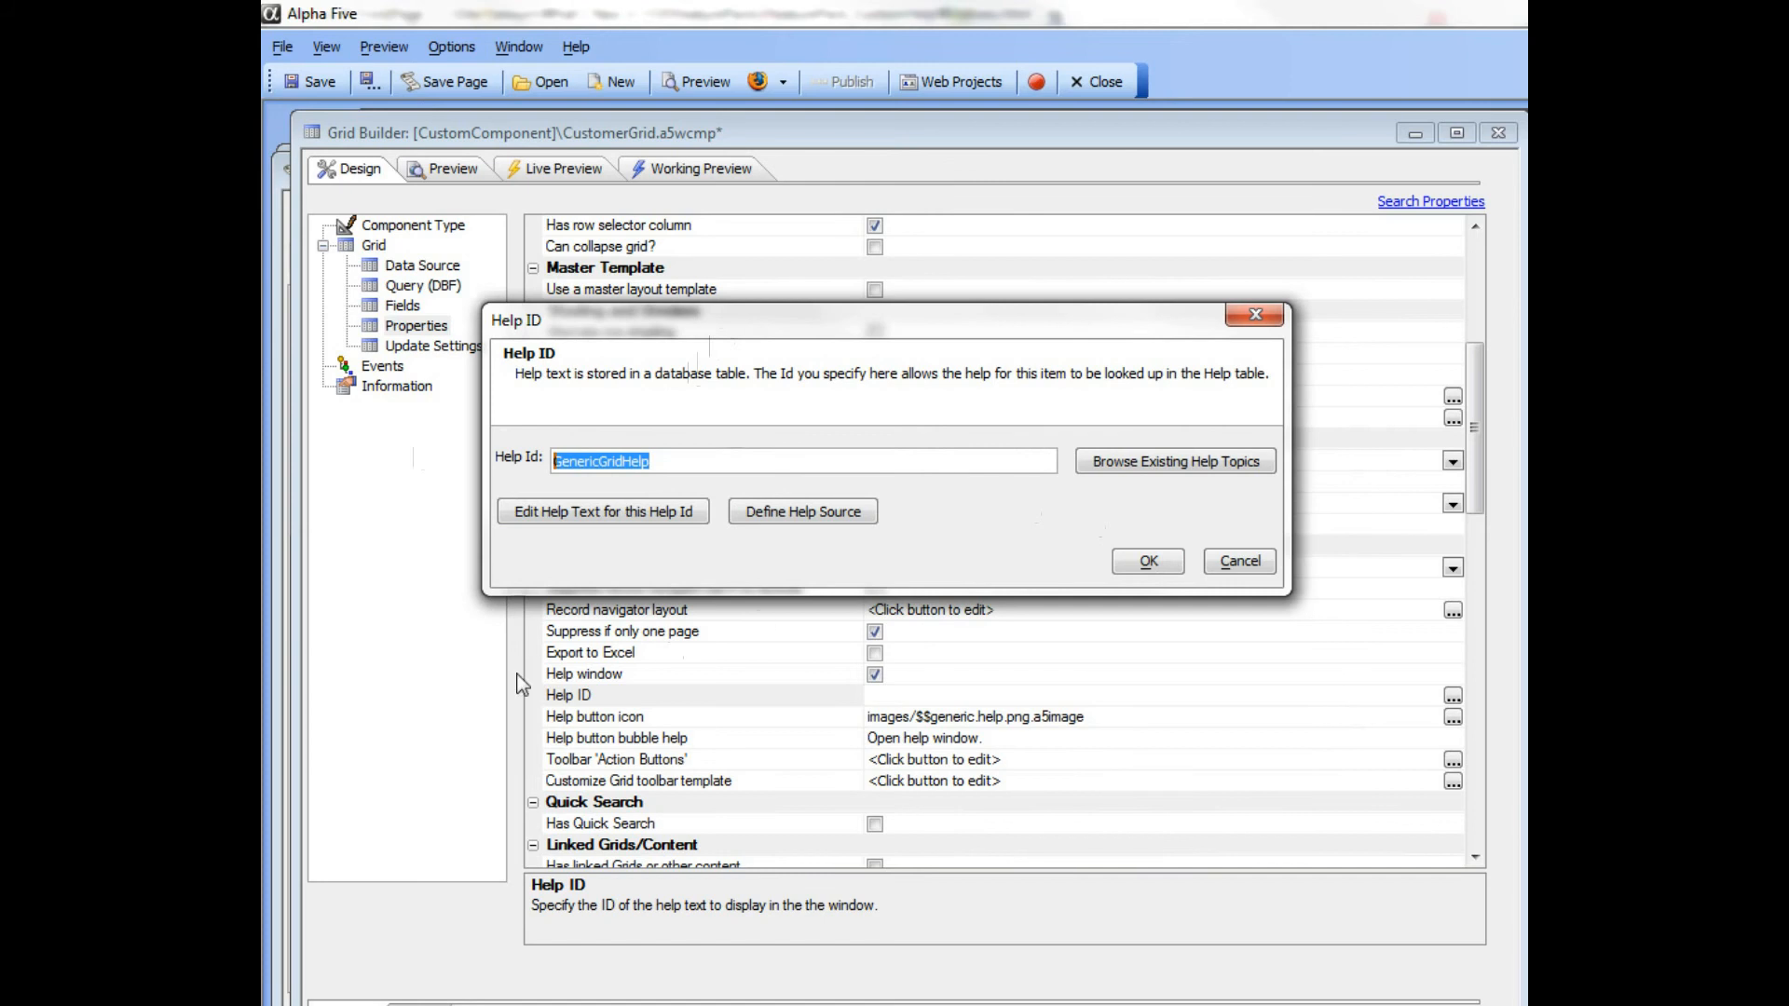
click(802, 516)
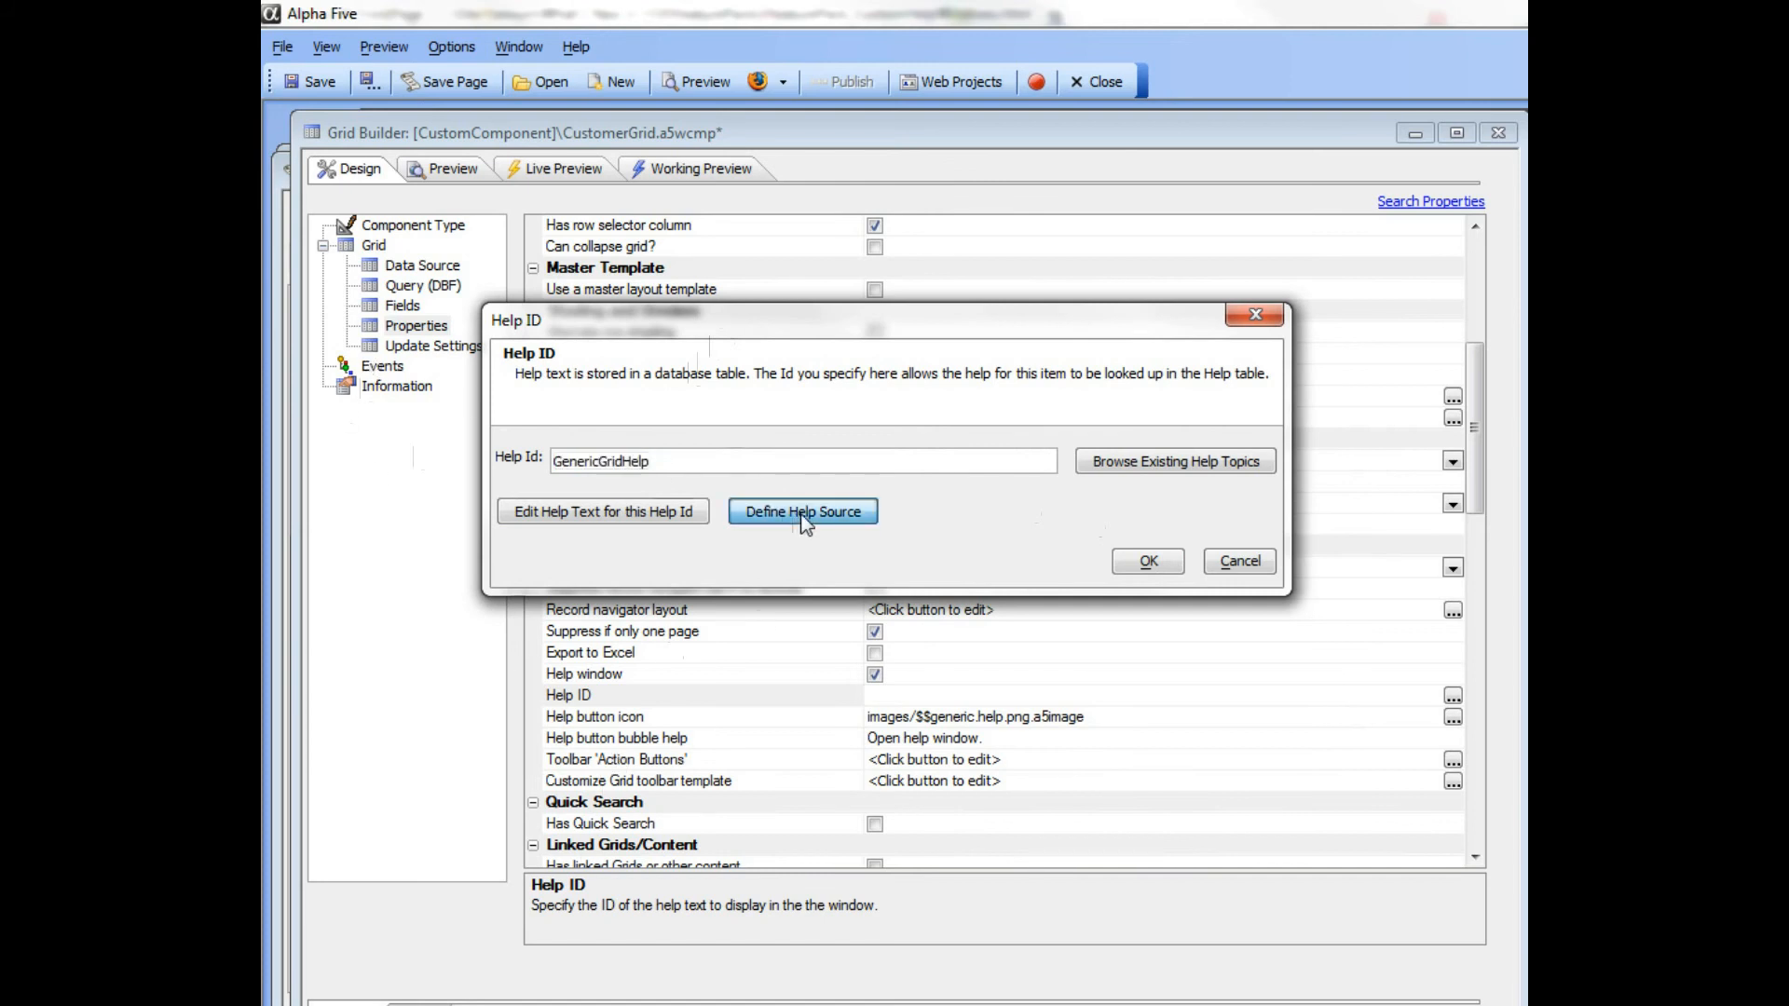
drag(1136, 401, 670, 371)
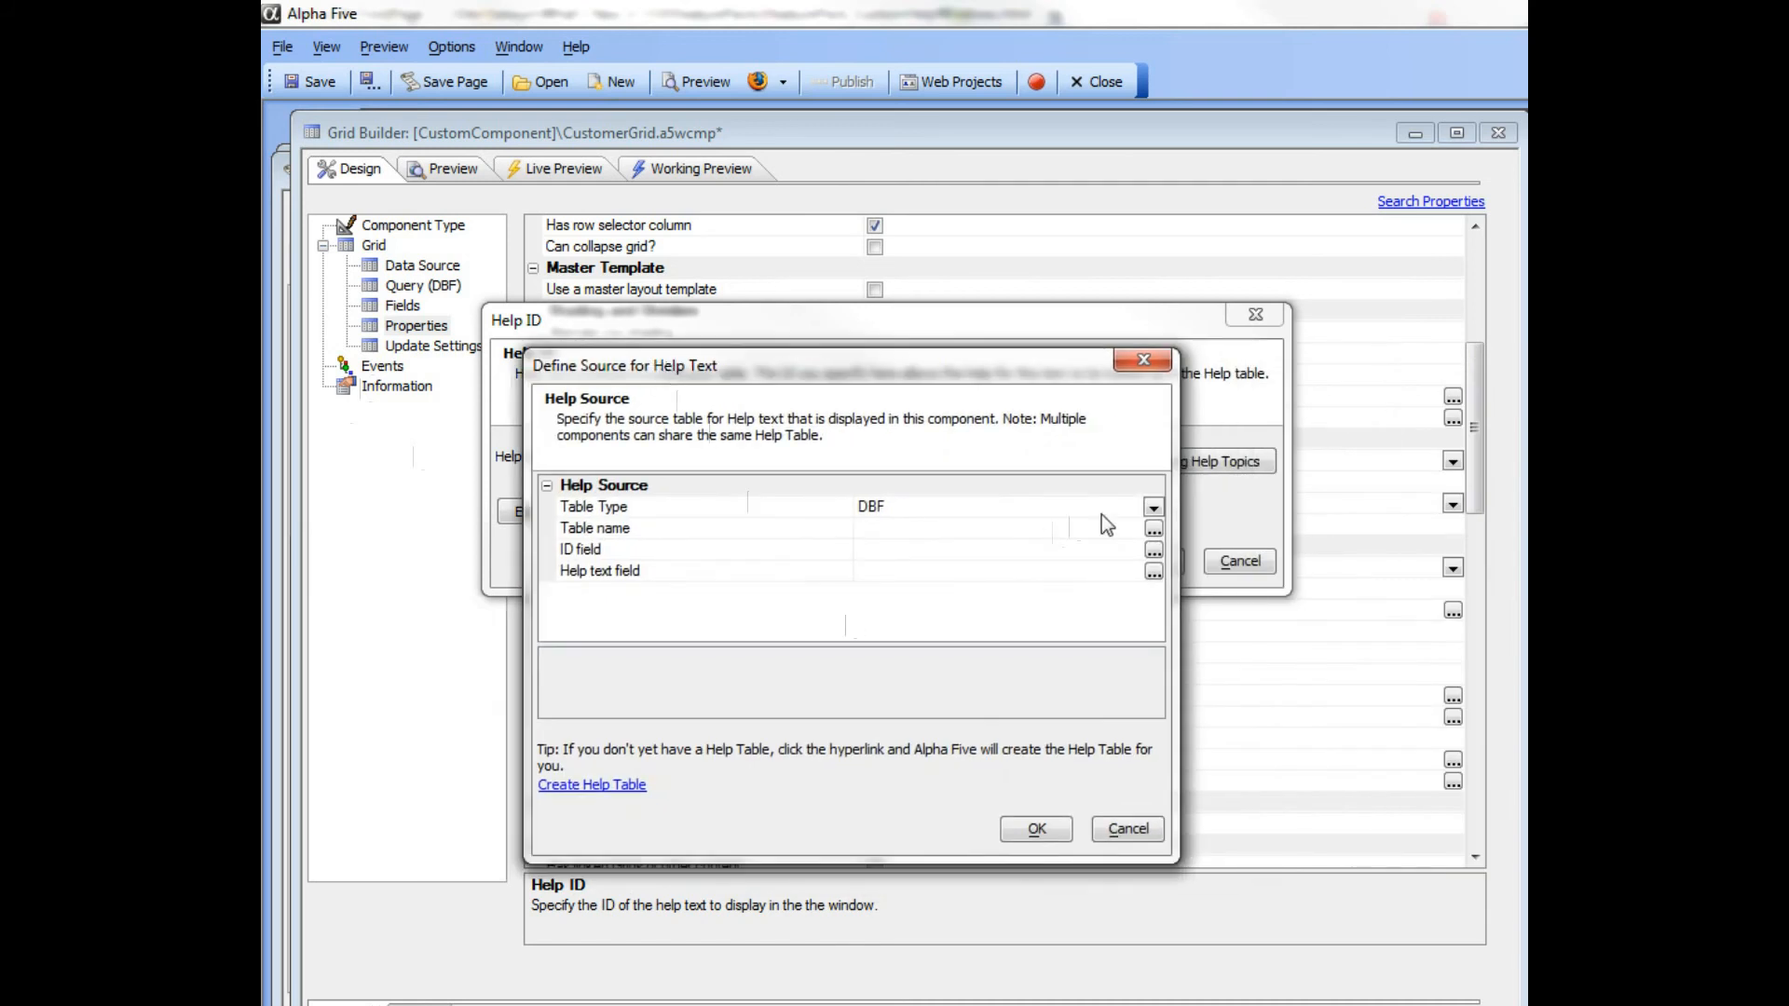
Switch the help source's table type to SQL and return it to DBF
click(1153, 508)
click(1154, 508)
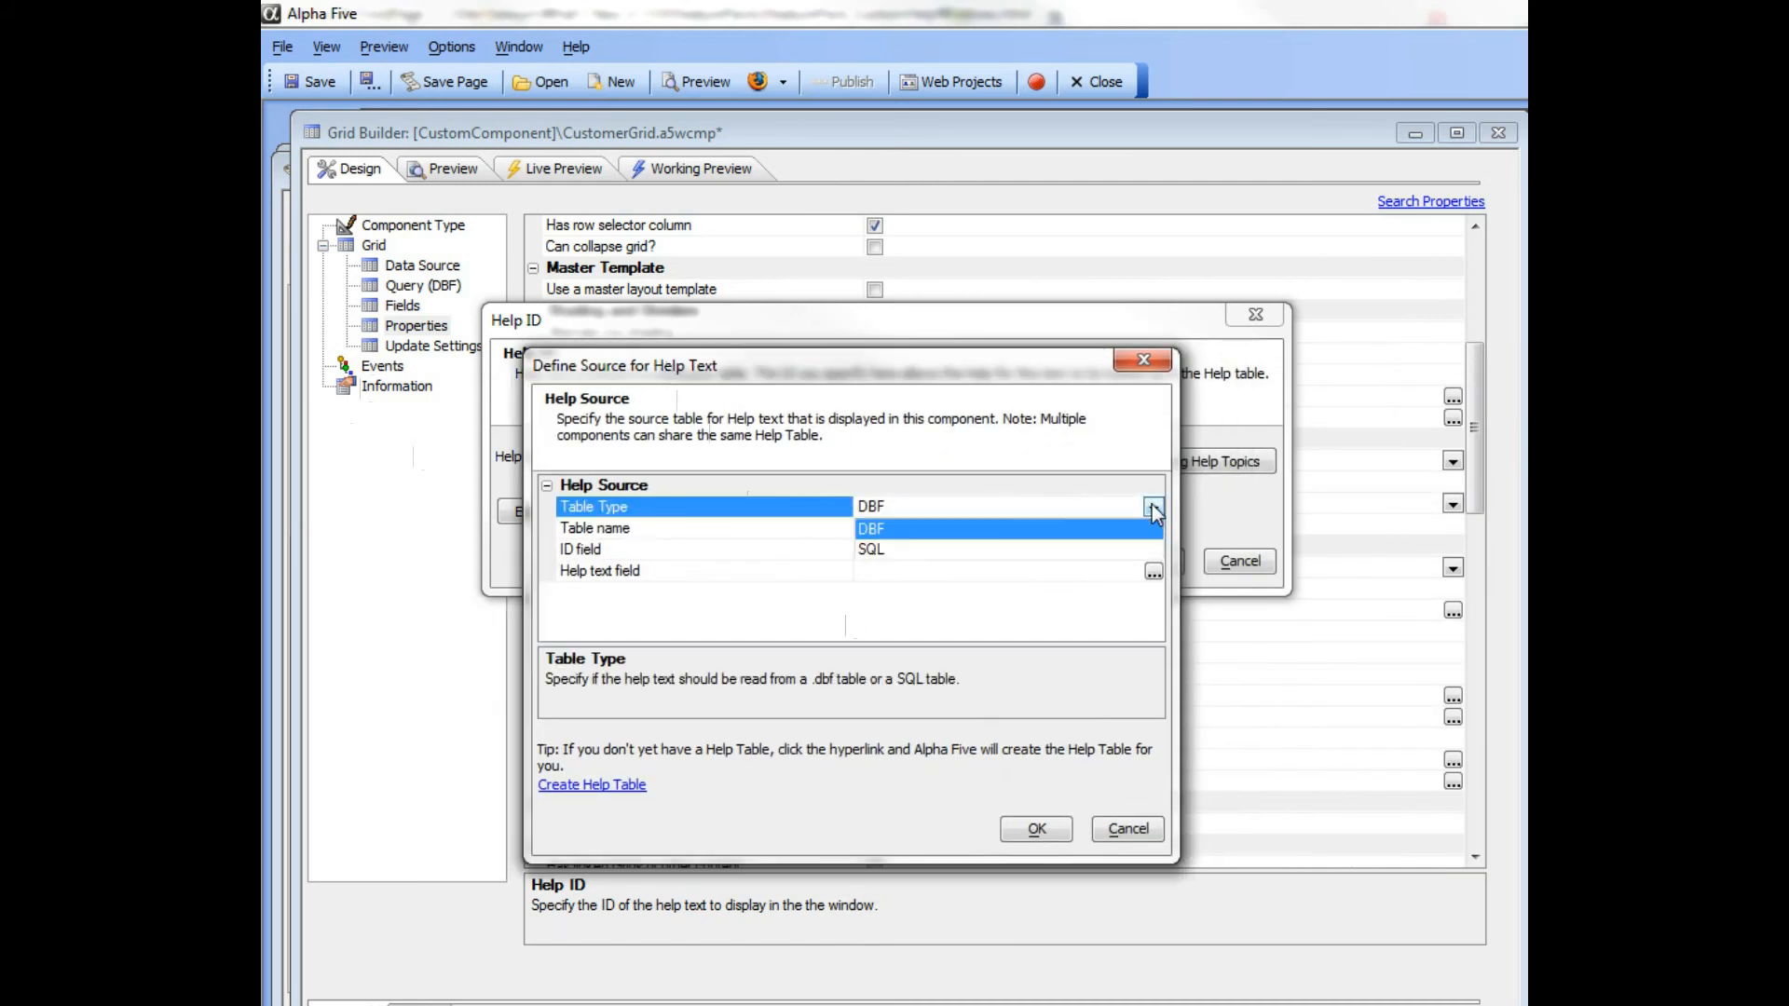
click(891, 548)
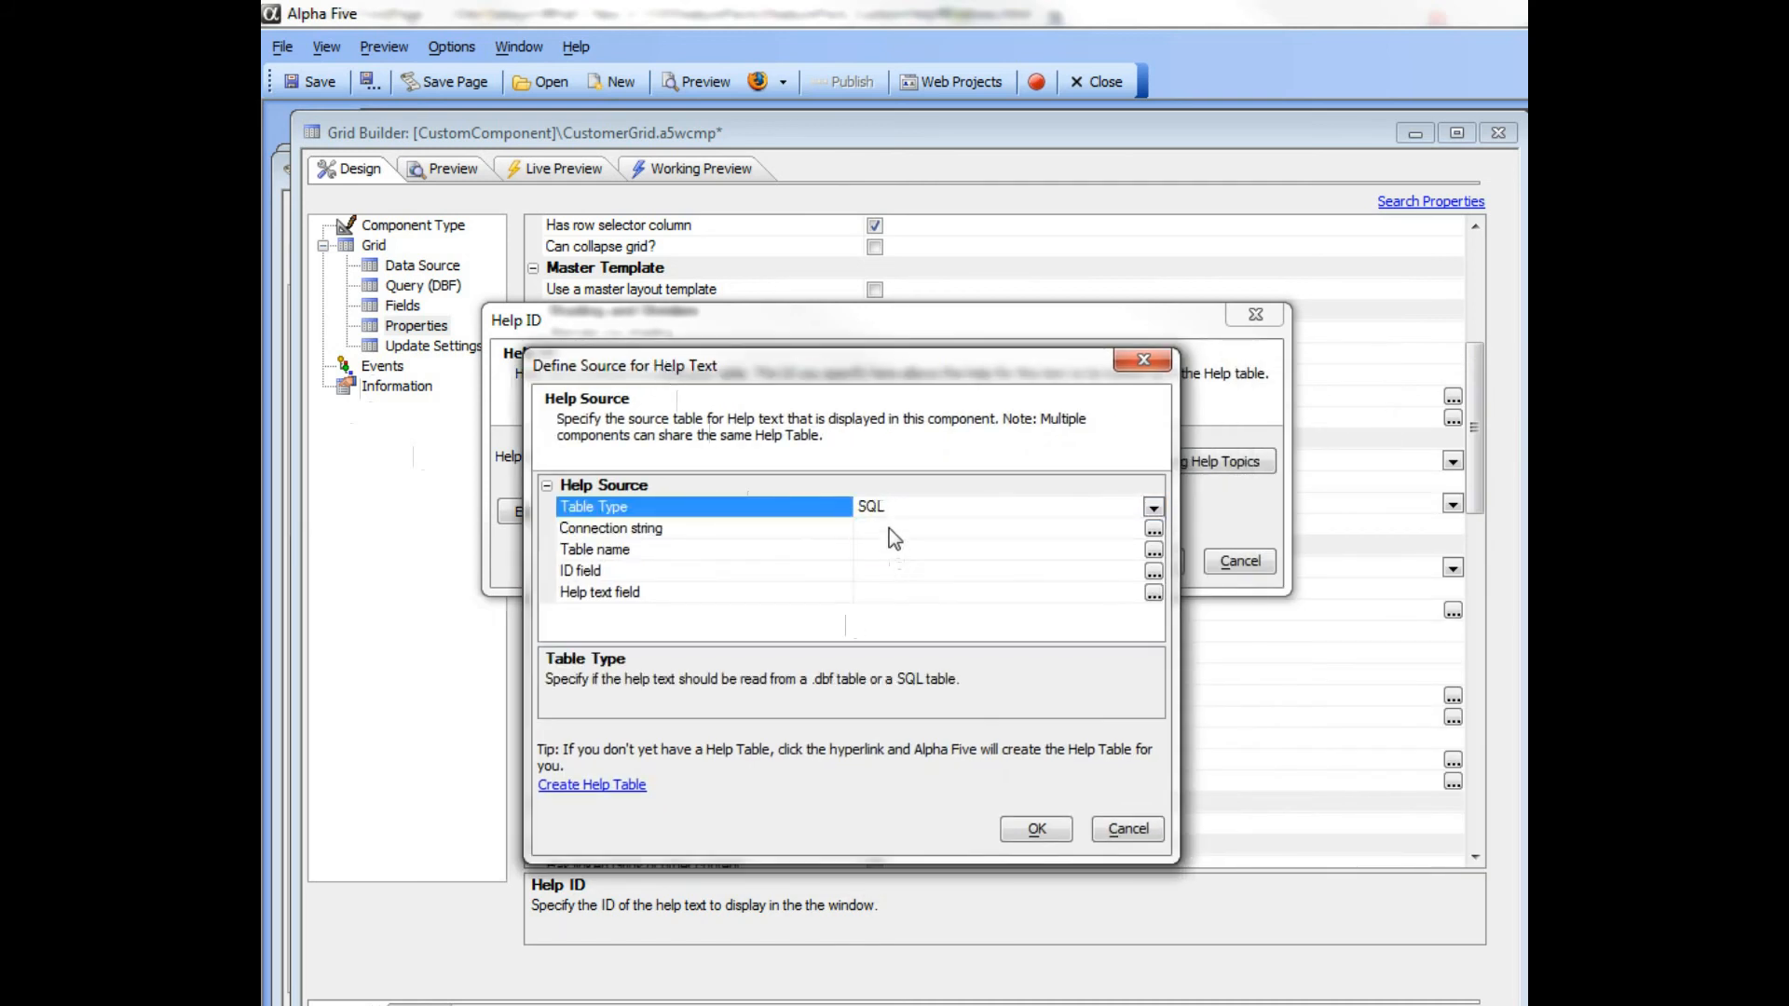
click(1154, 507)
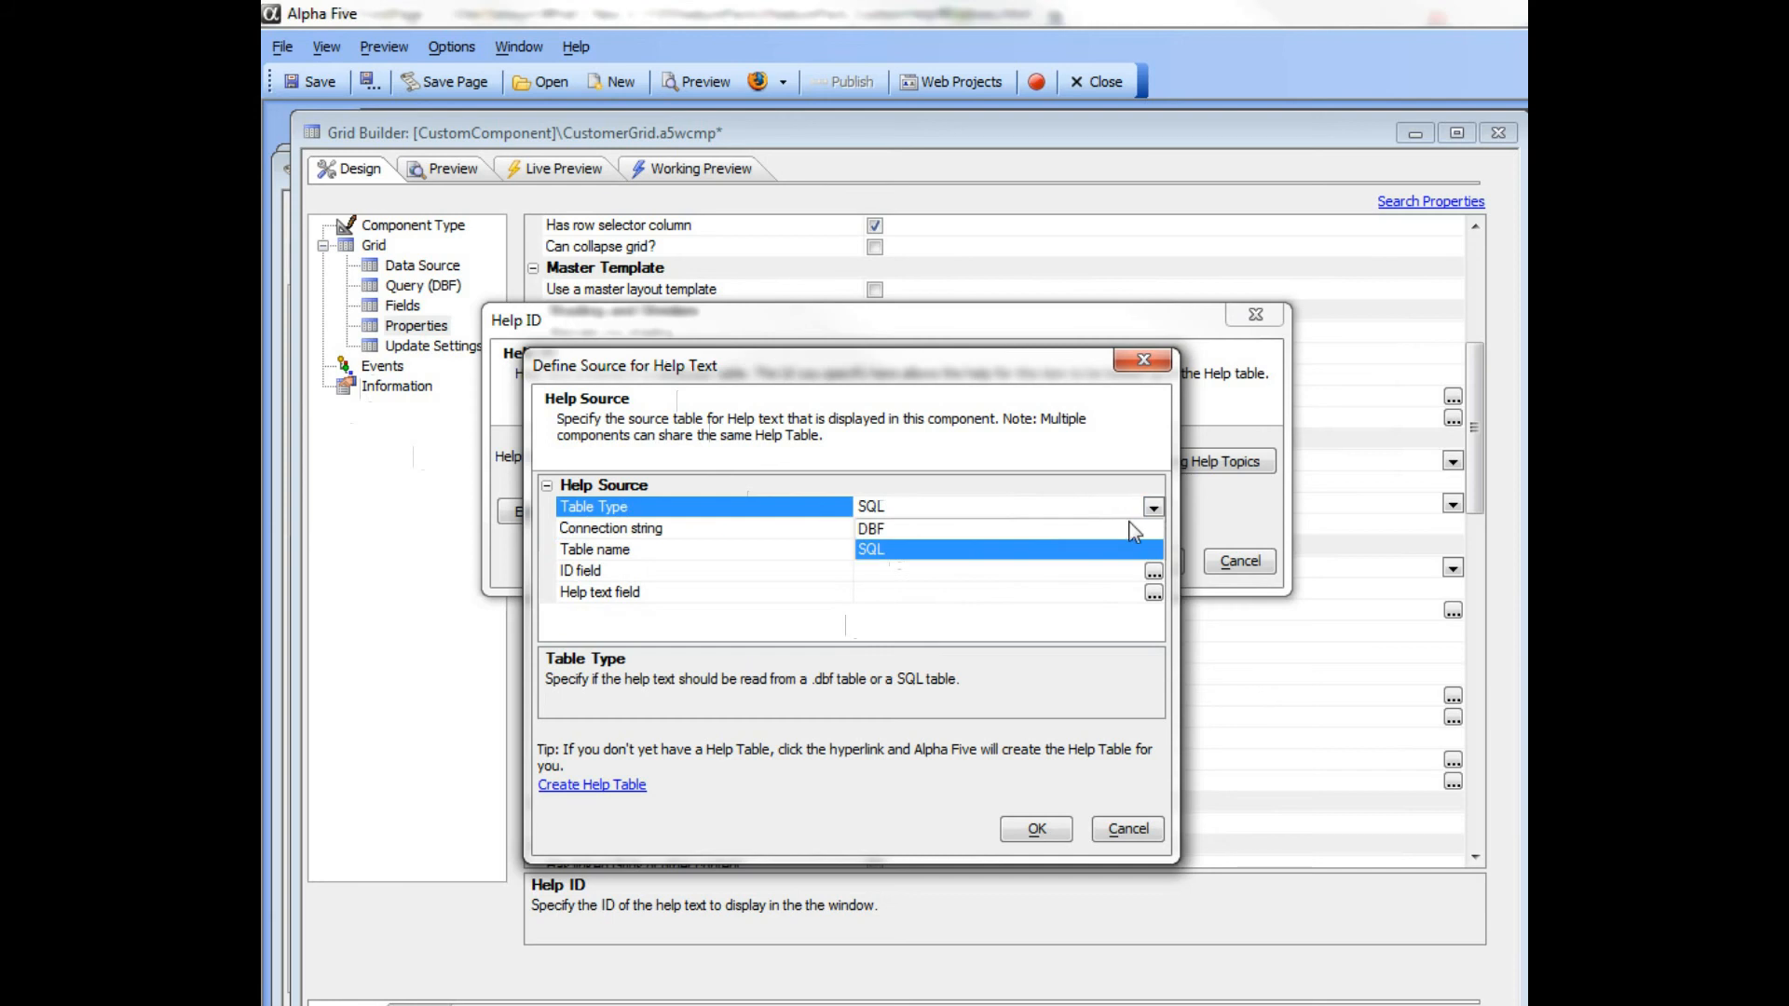
click(879, 529)
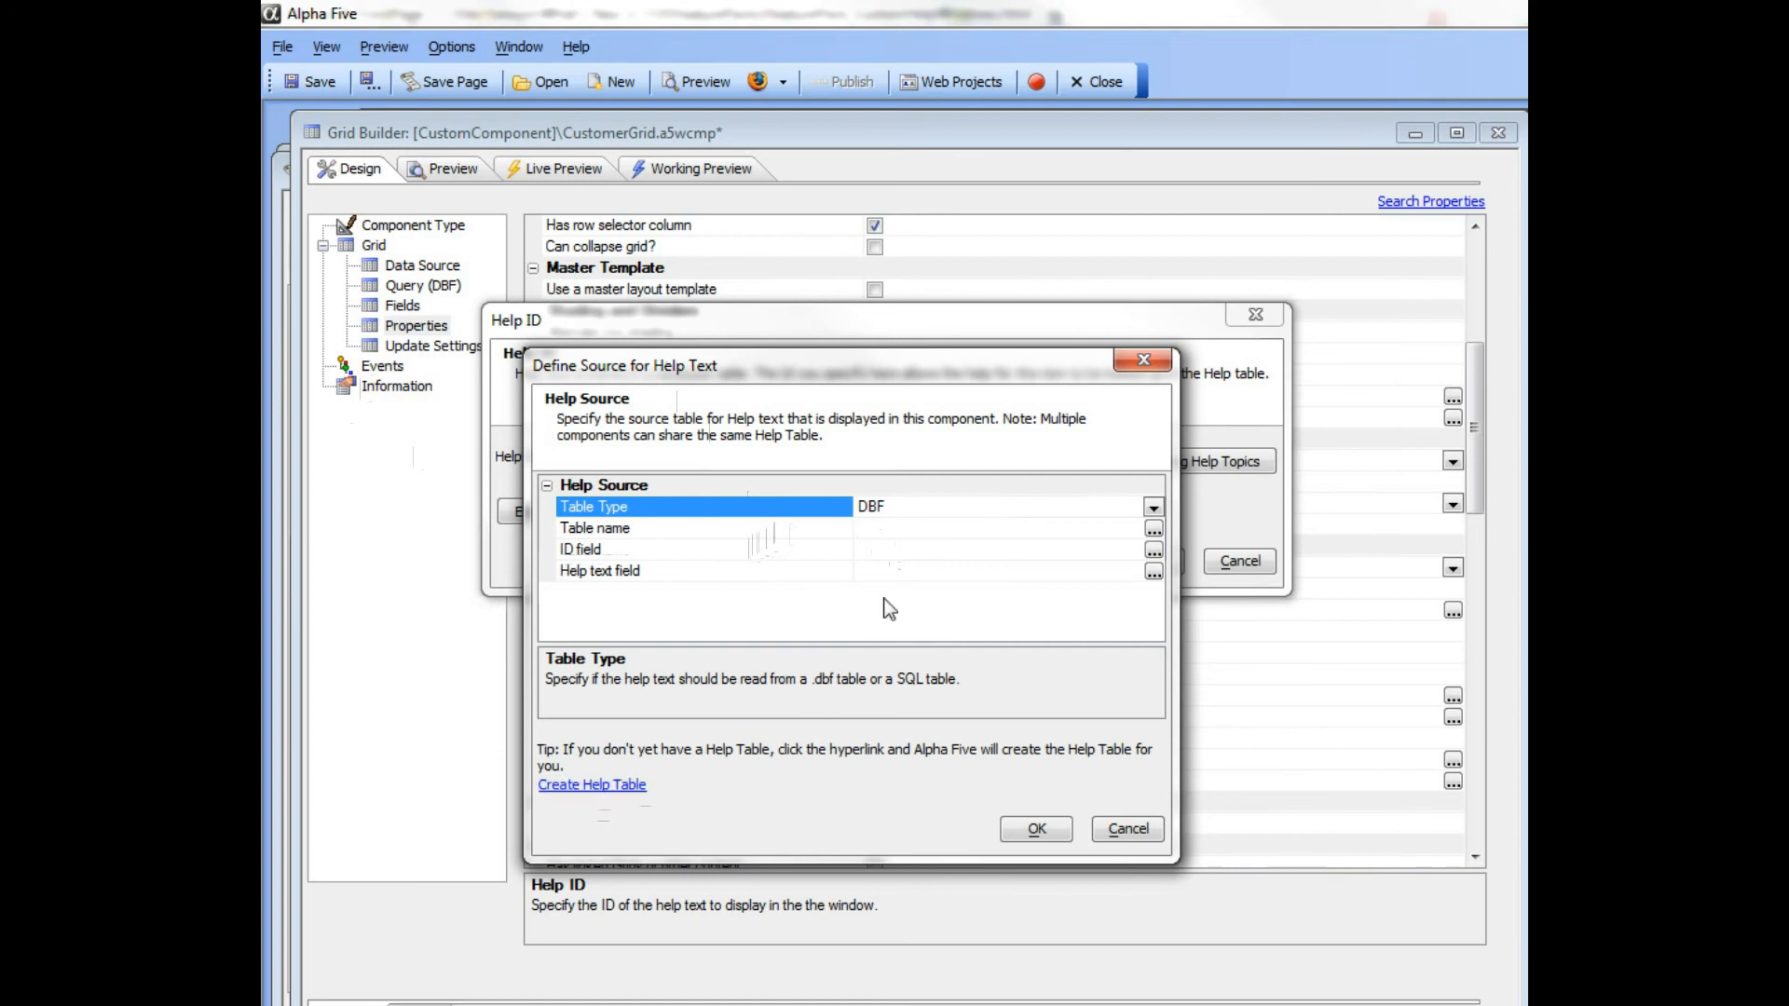
Choose a5helptable as the help source table and id as its ID field
click(1154, 530)
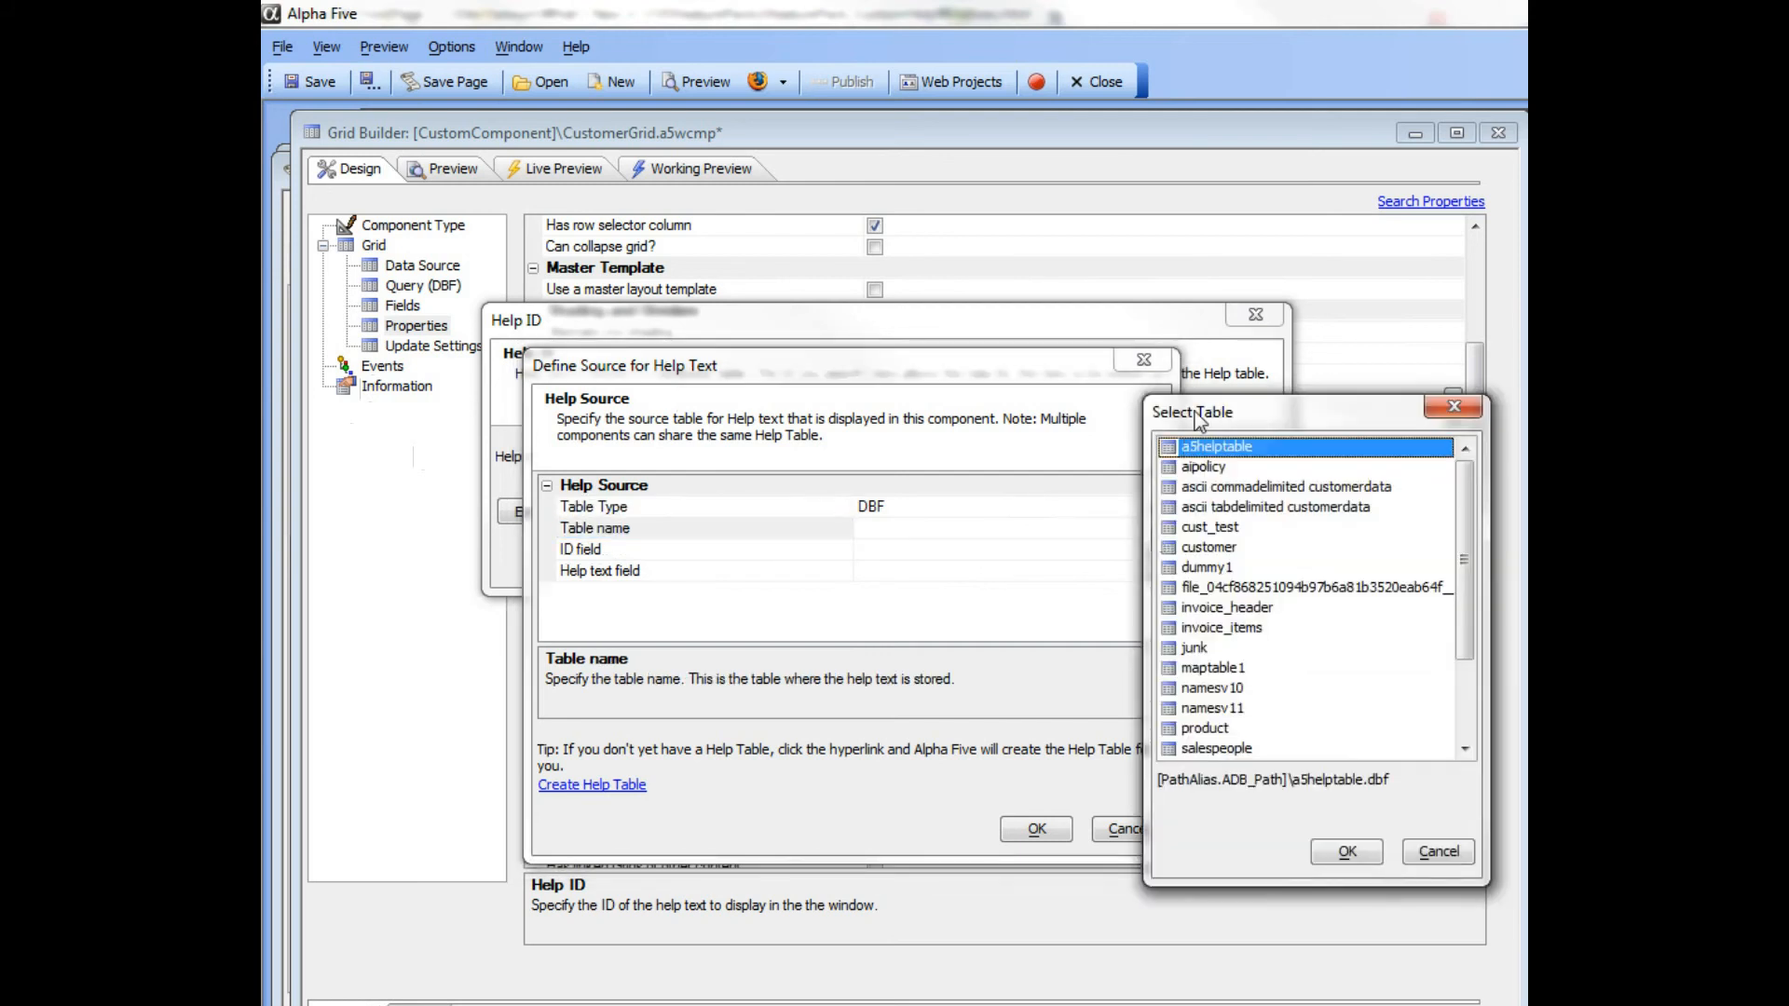
double_click(941, 433)
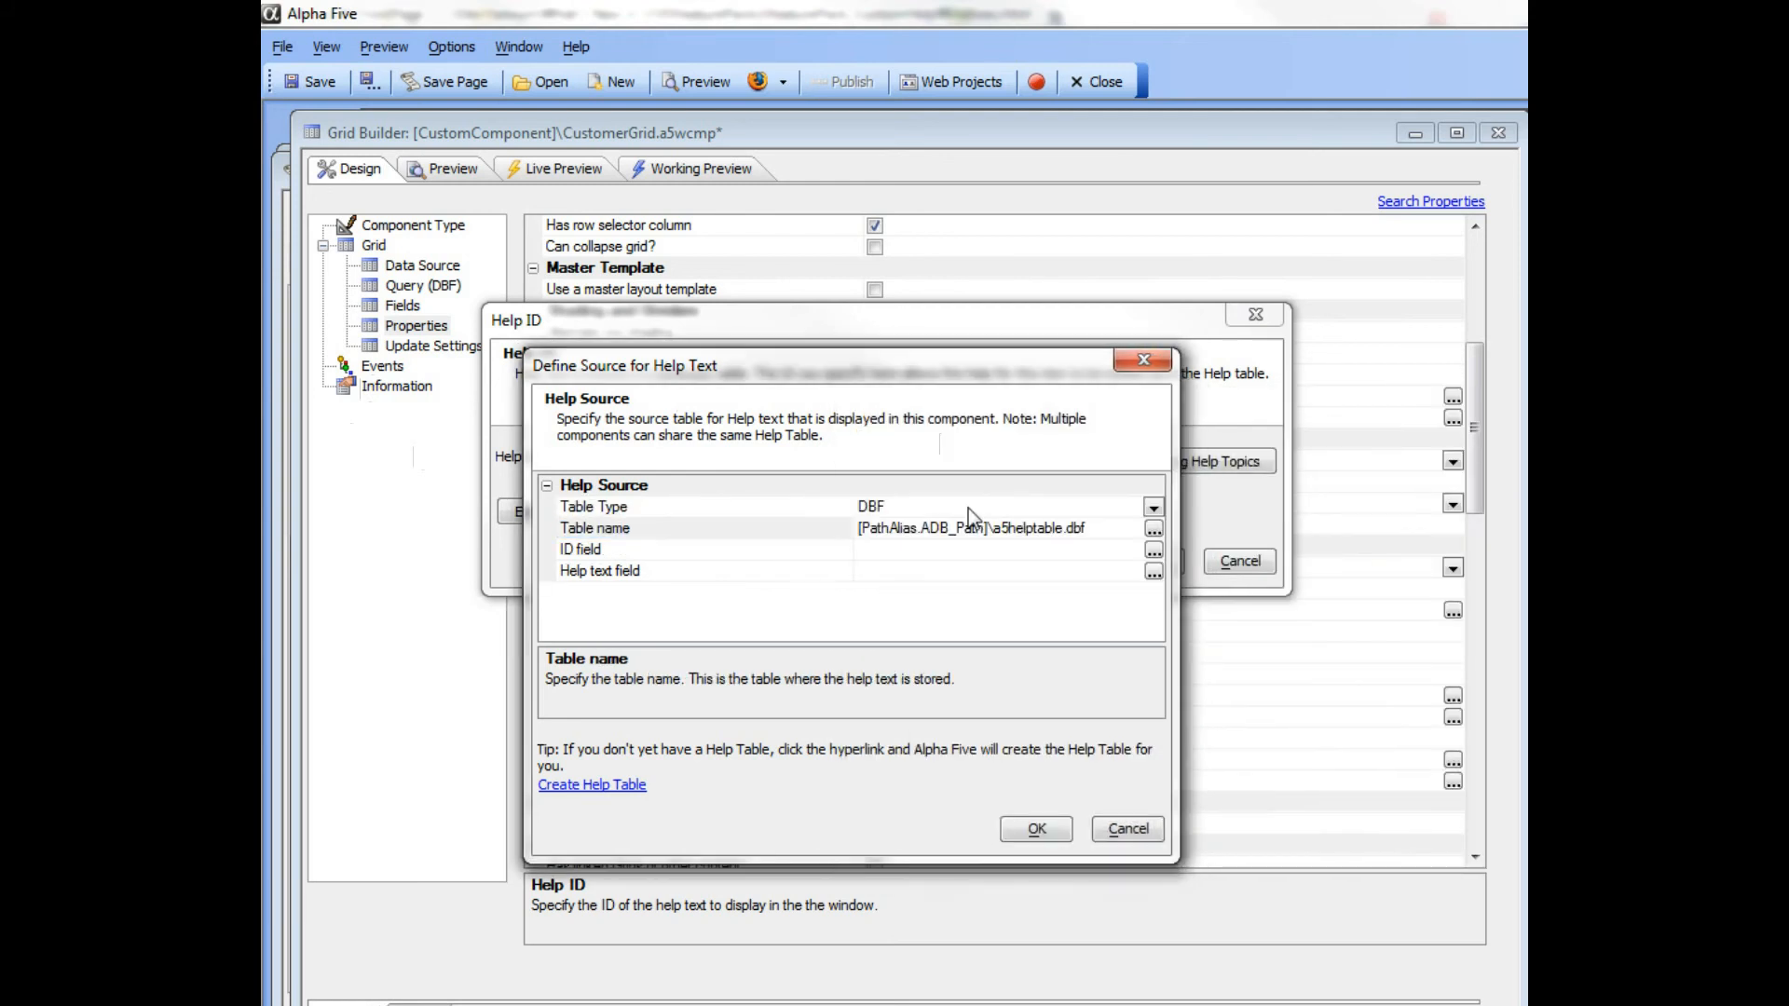
click(753, 557)
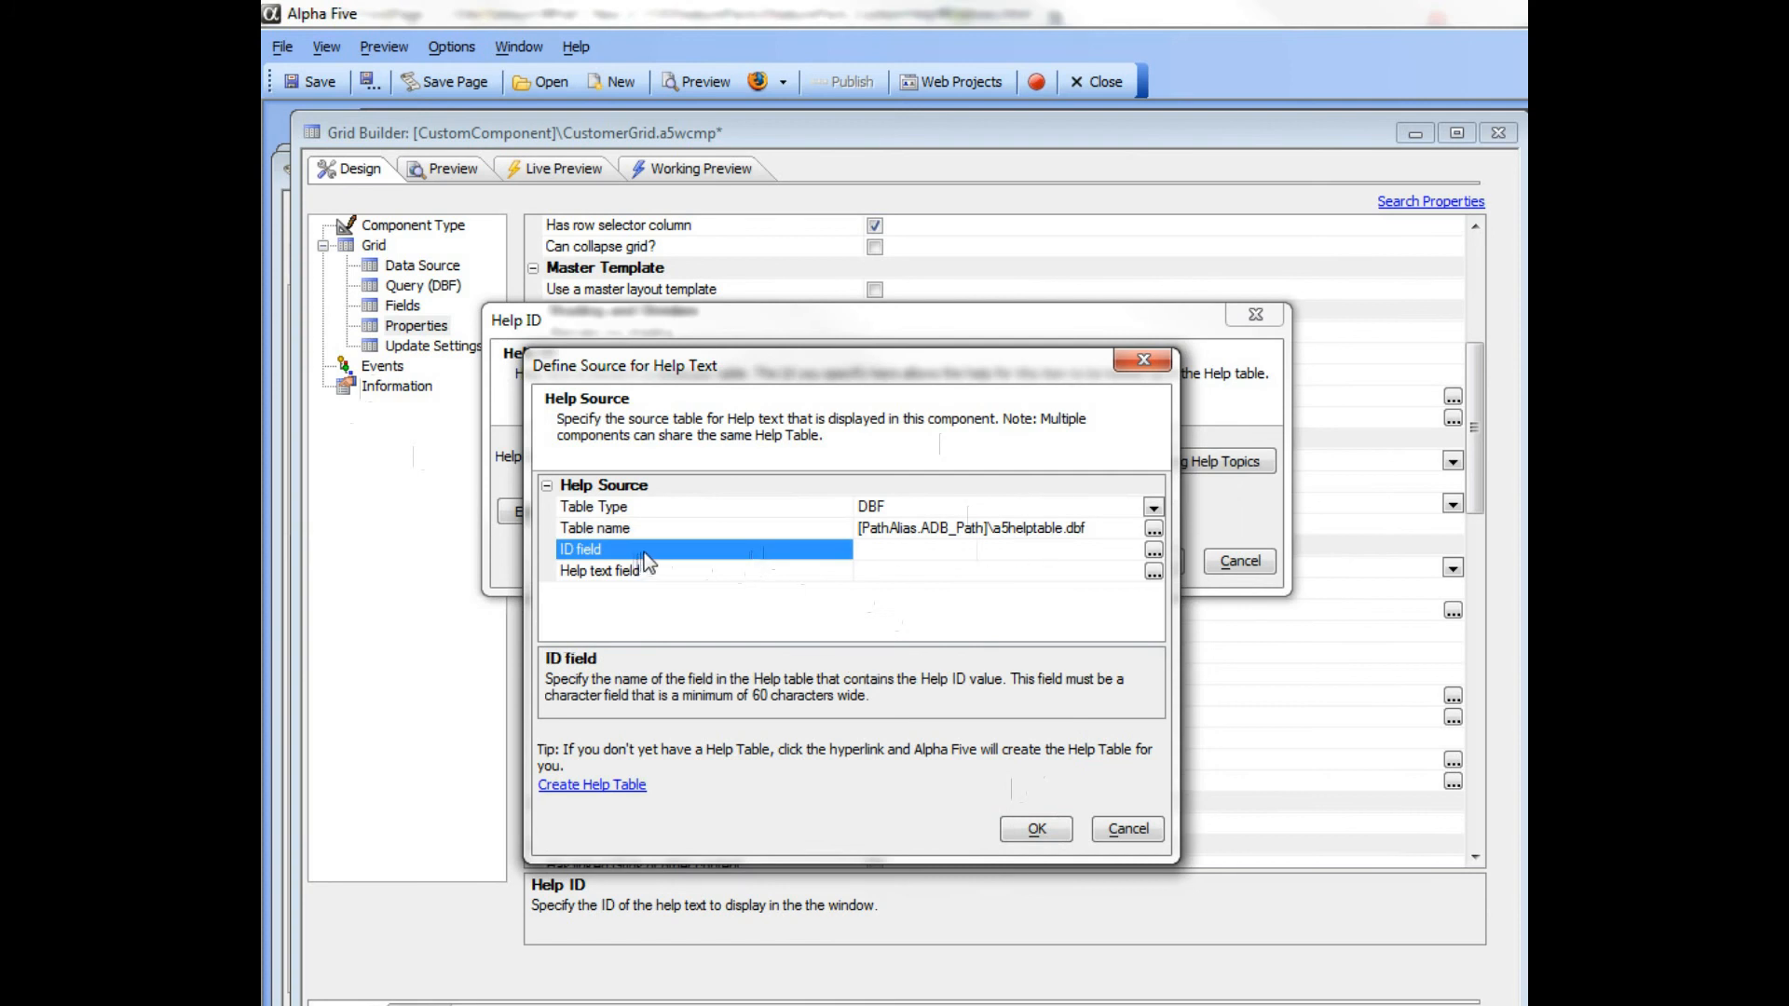
click(1154, 550)
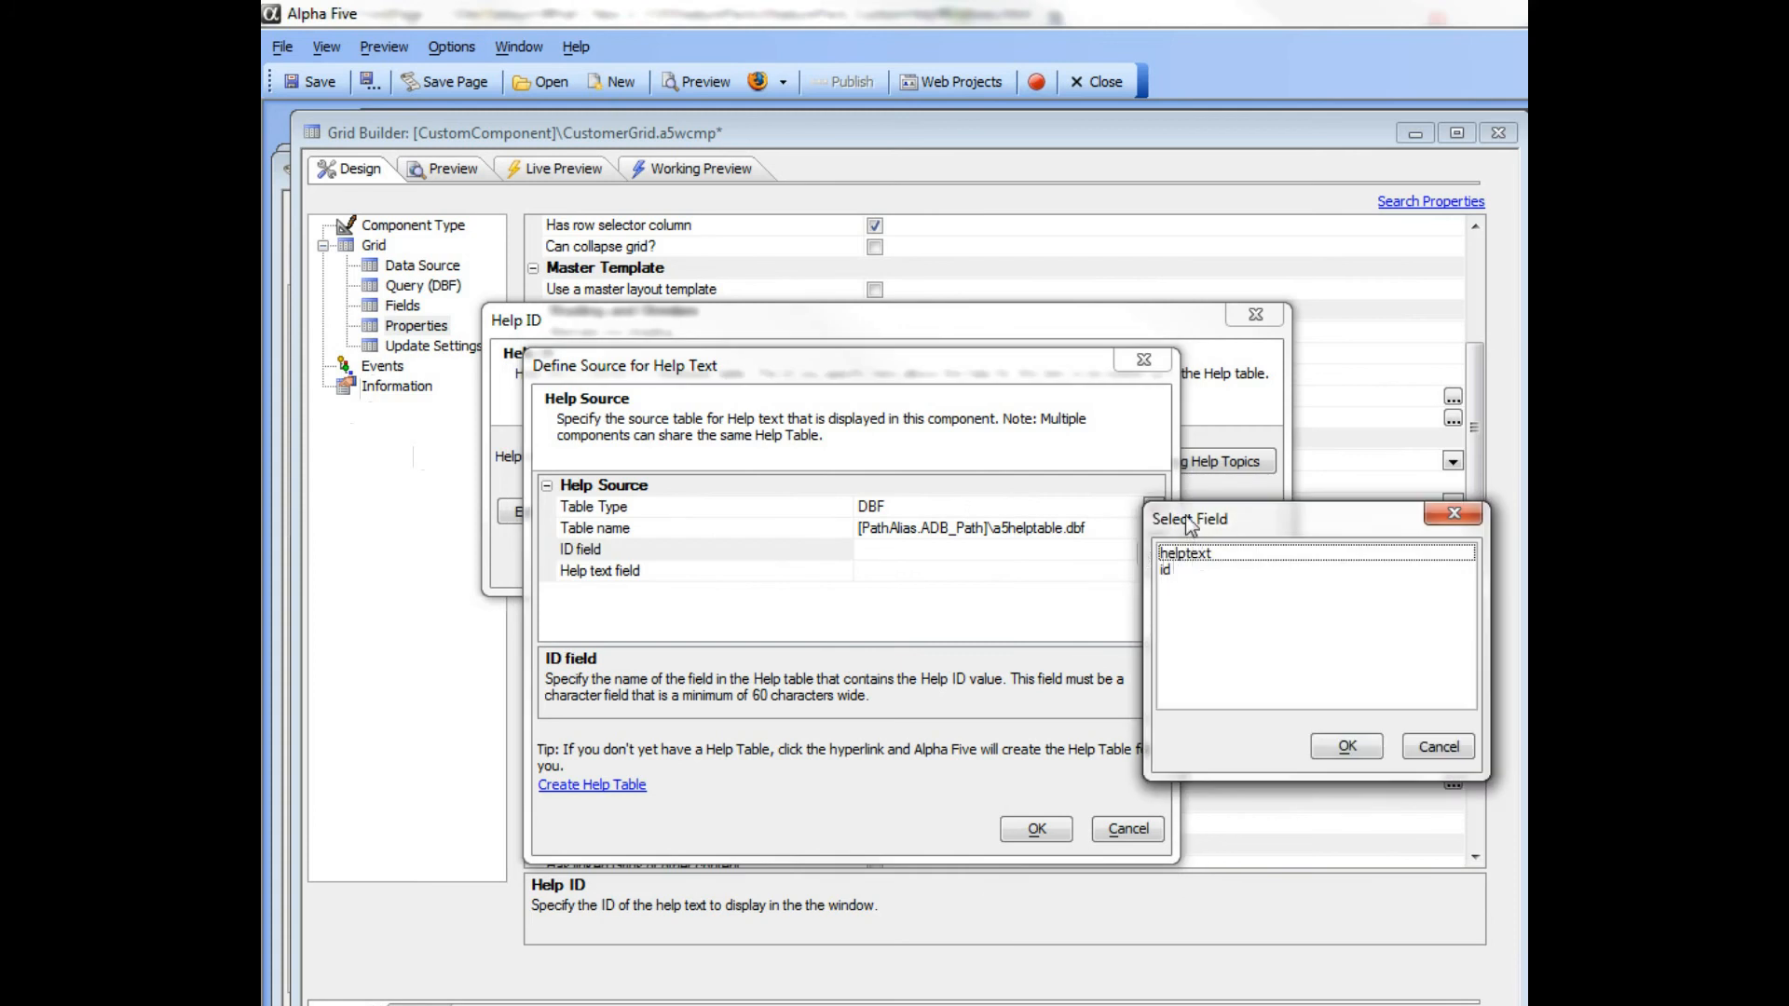
double_click(901, 516)
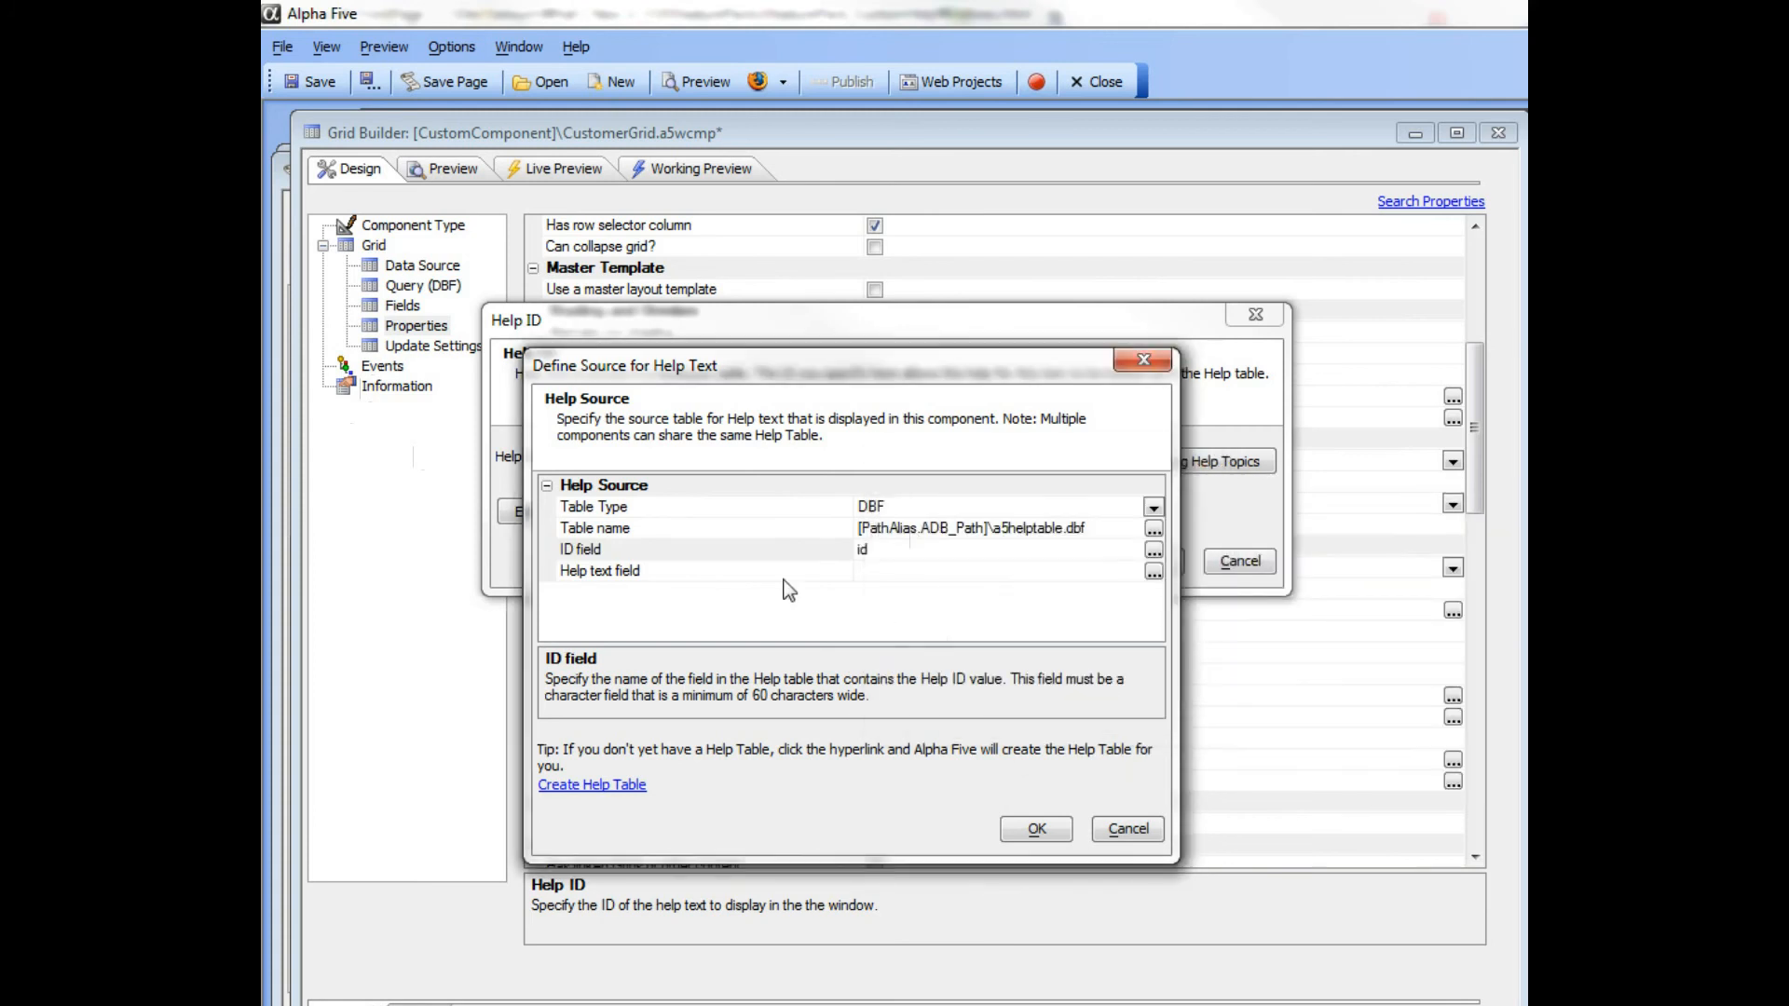
Set the help text field to helptext and accept the help source definition
click(722, 571)
click(1153, 571)
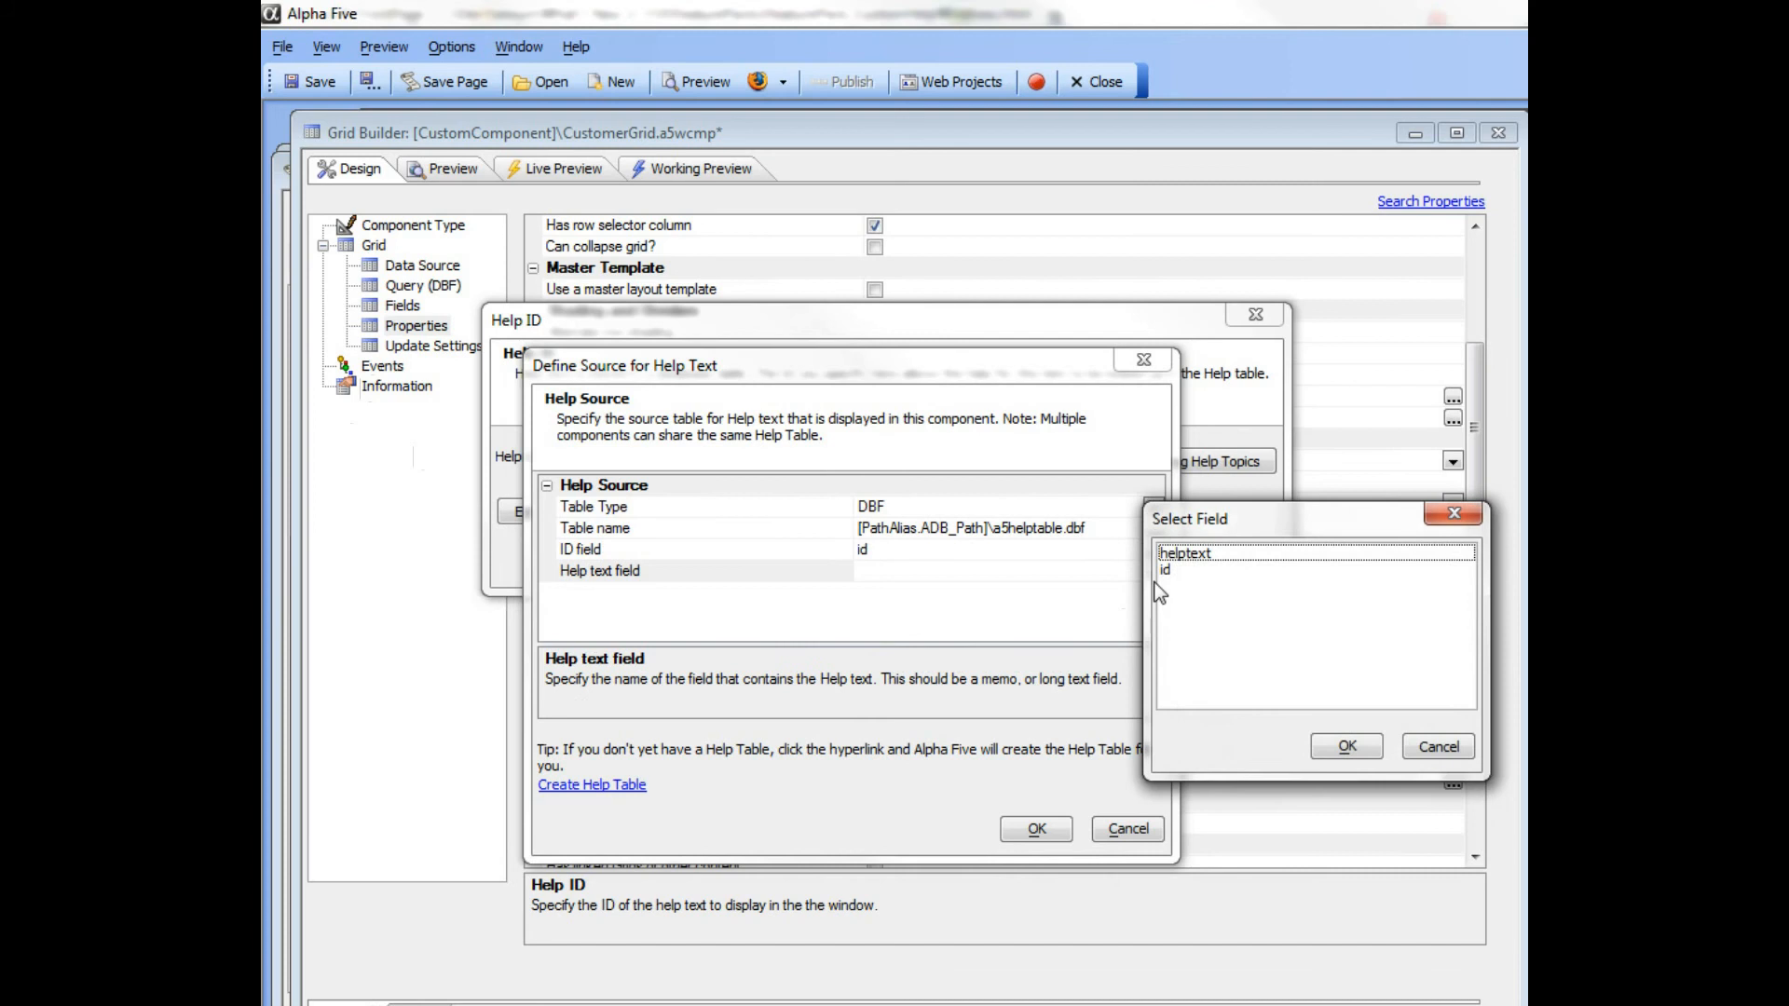
double_click(1181, 559)
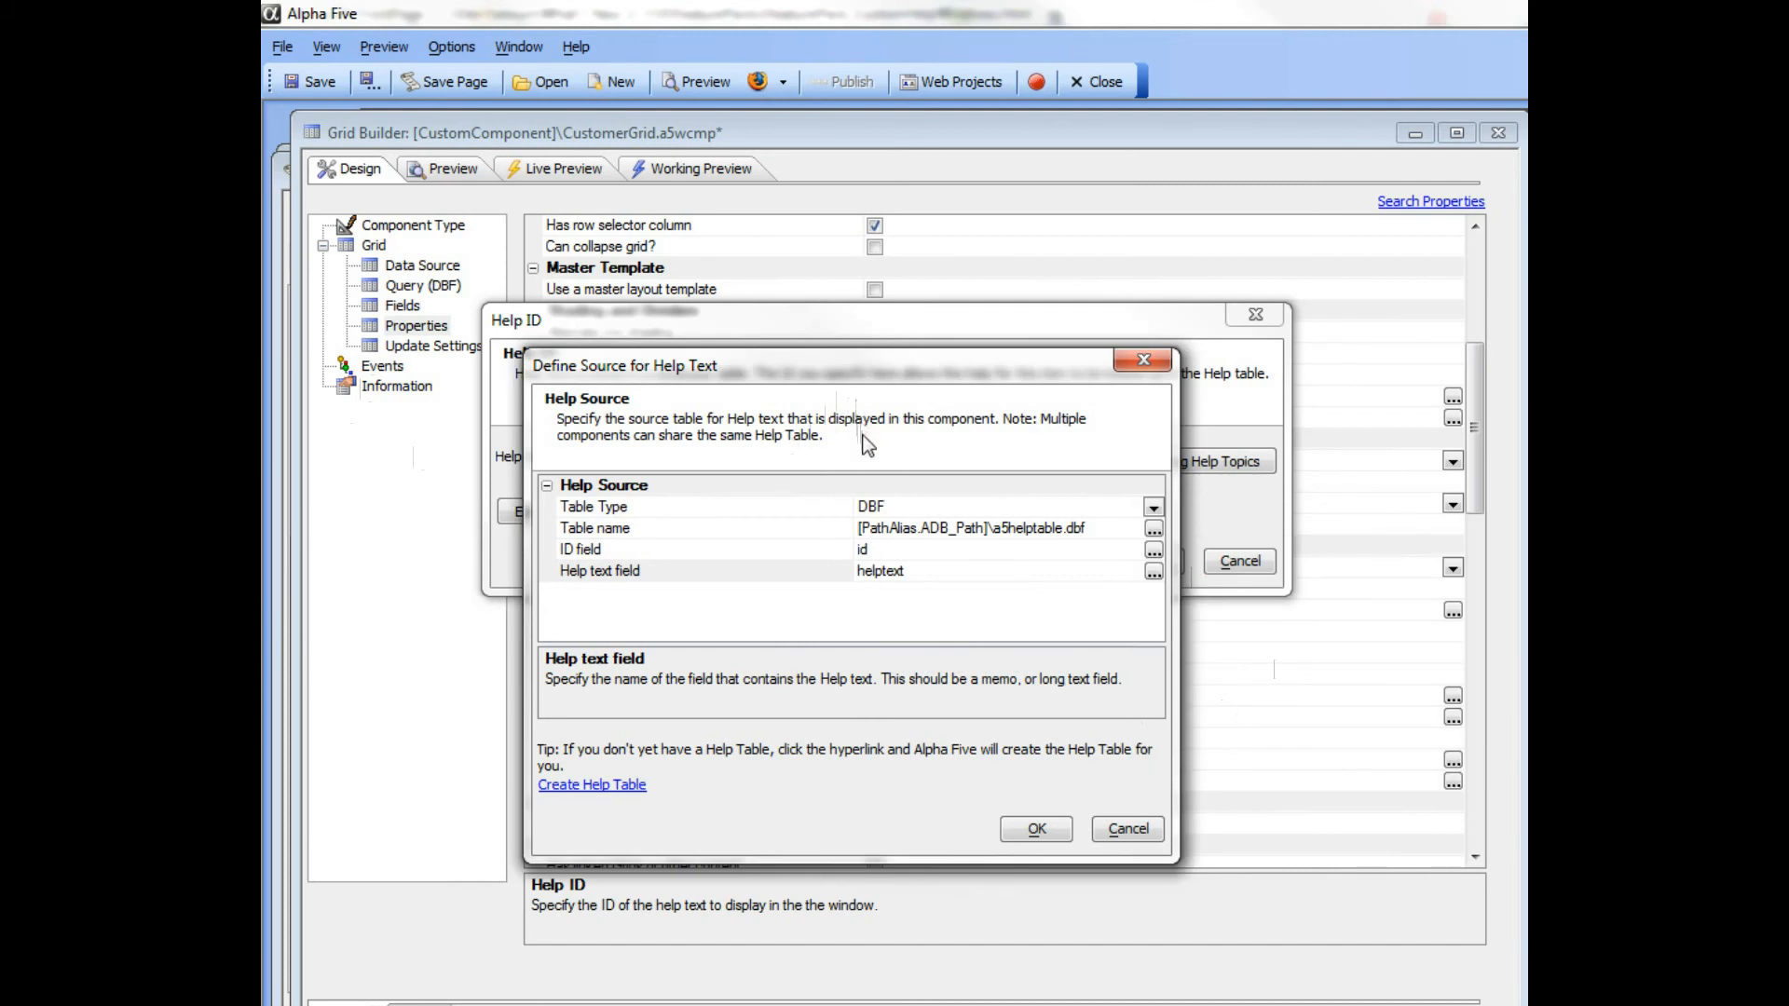
click(1033, 828)
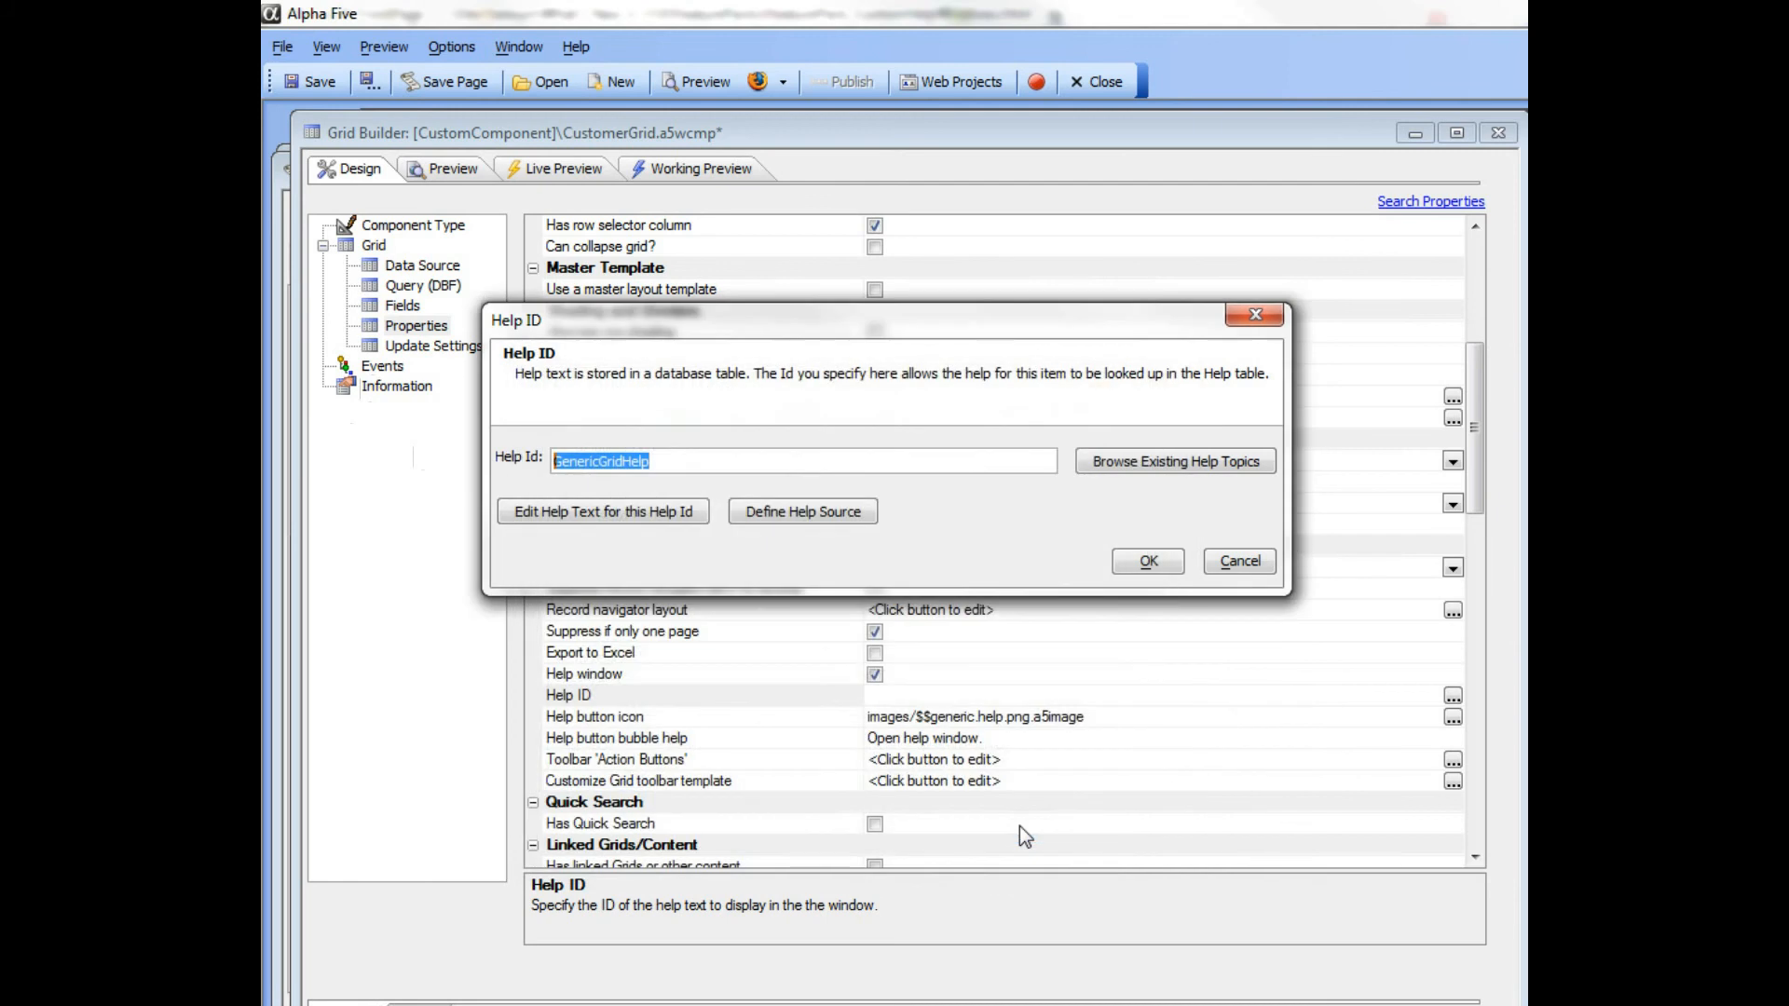
Create a new help topic for the GenericGridHelp ID and open its help text for editing
click(617, 513)
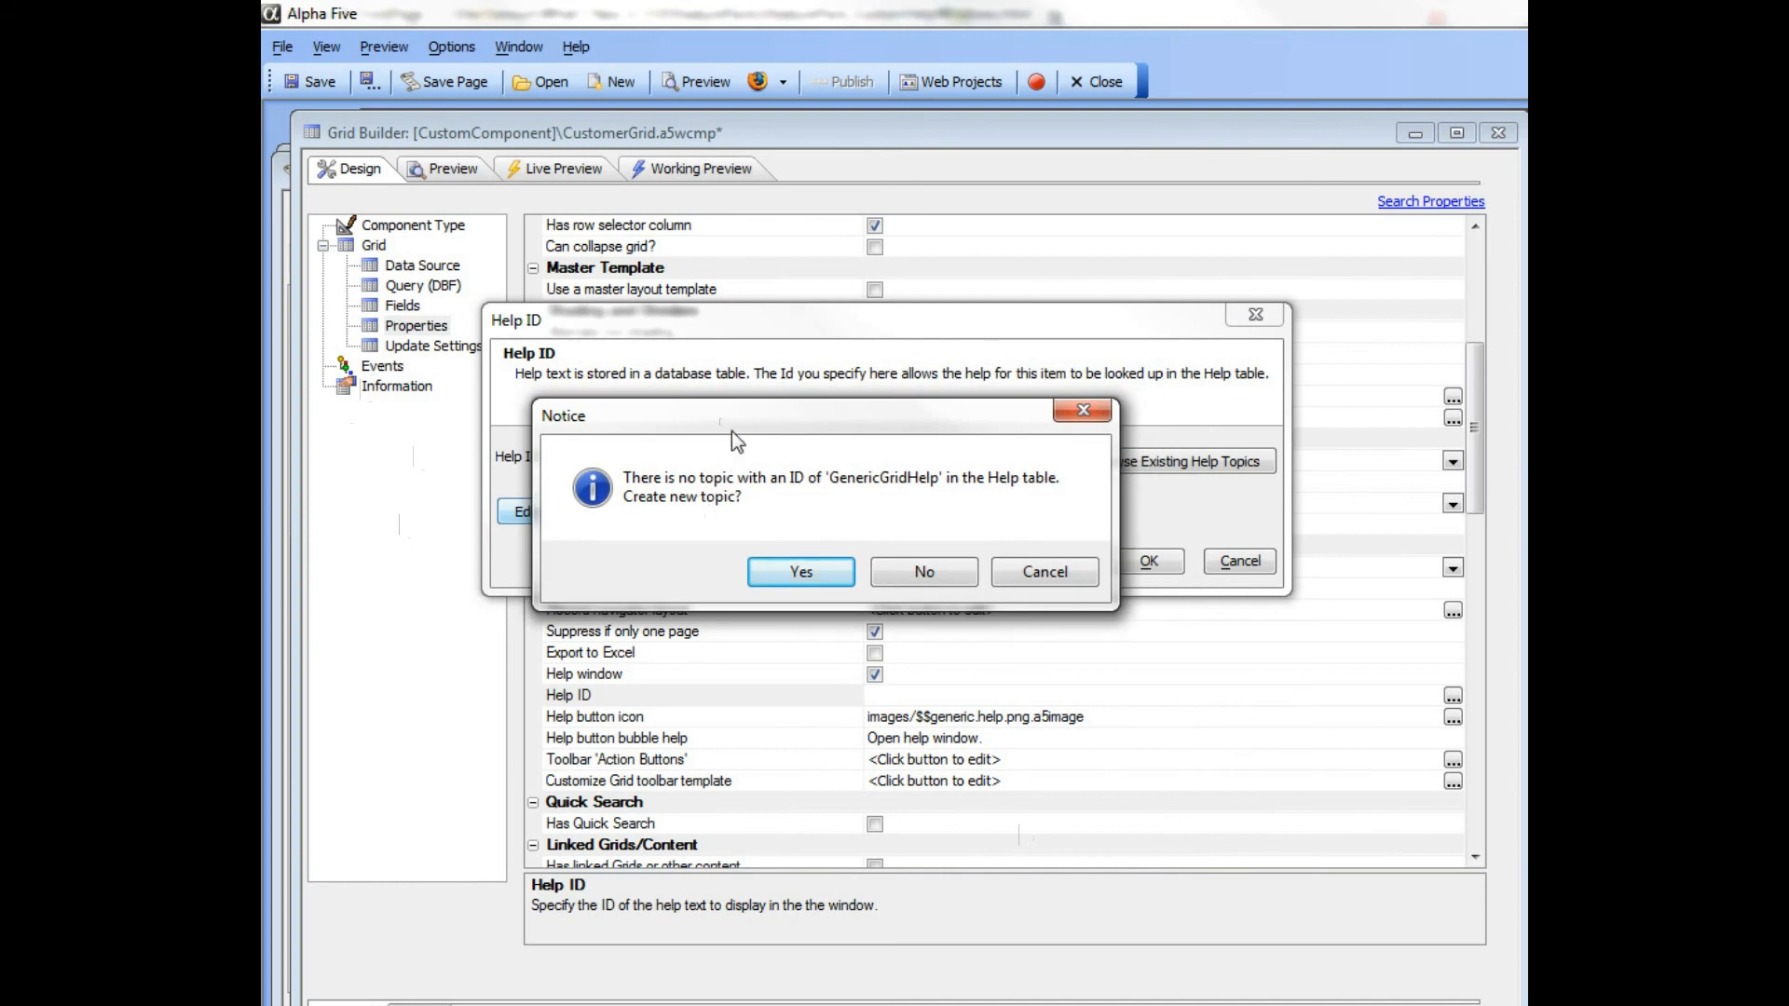
drag(733, 426, 687, 477)
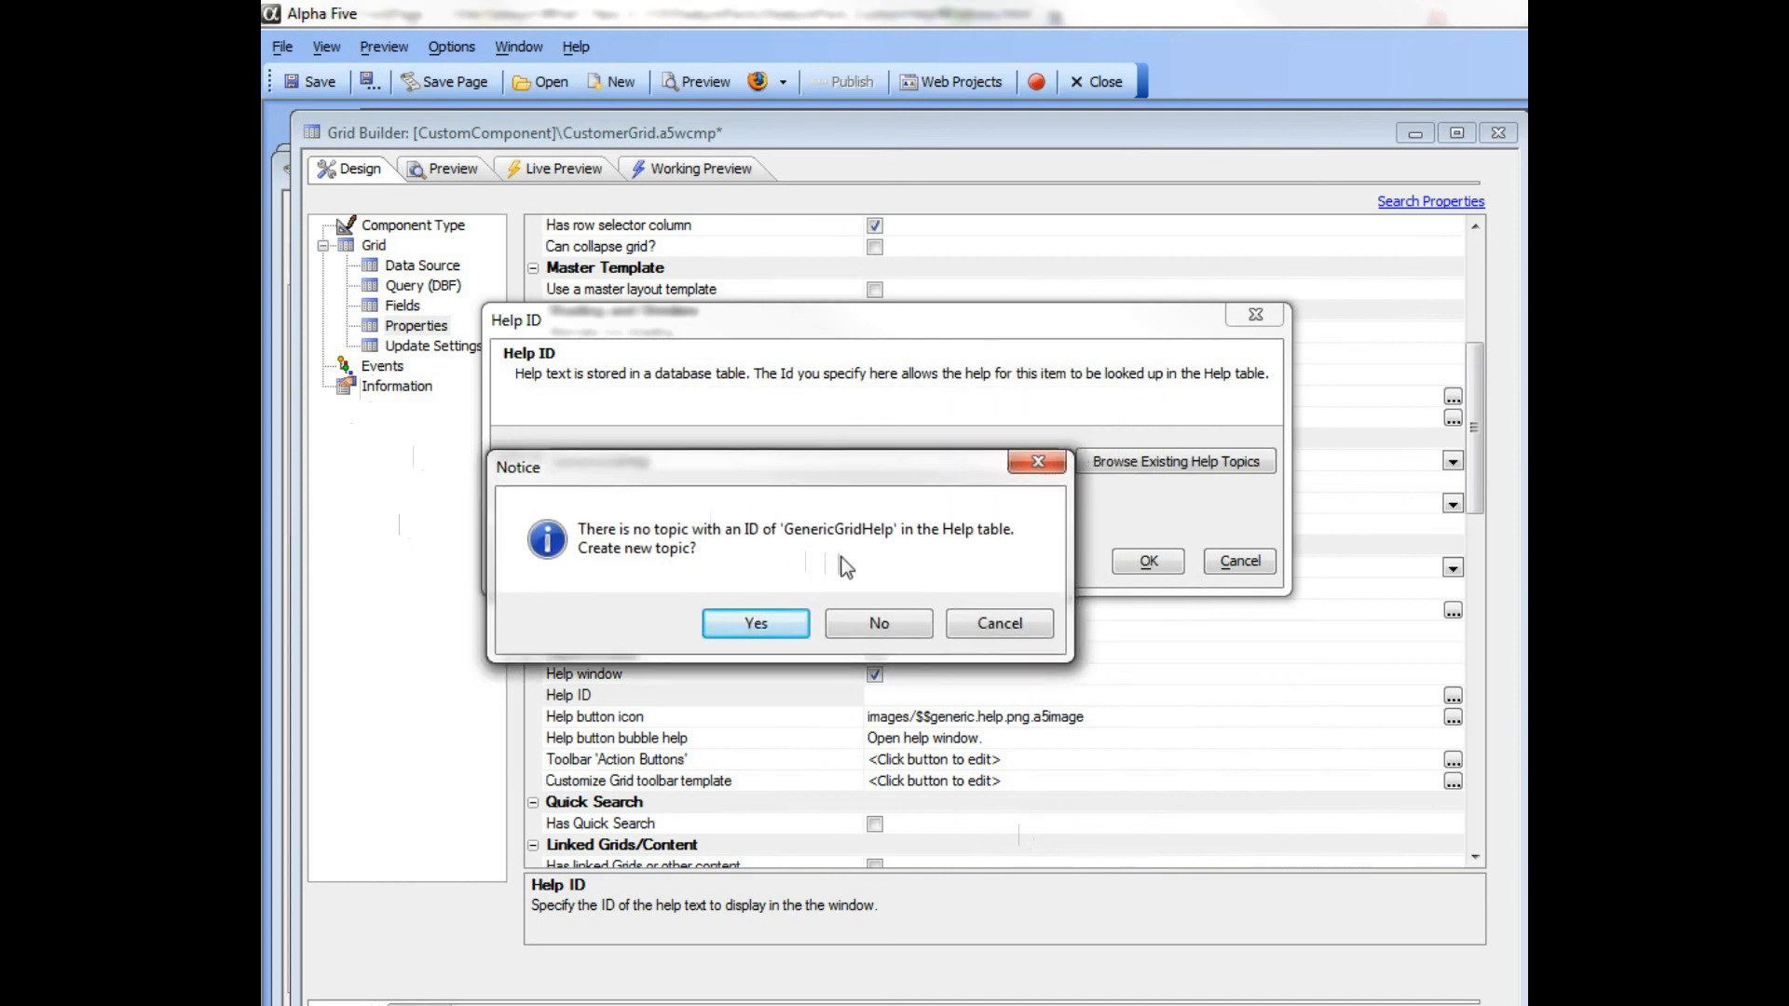
click(772, 623)
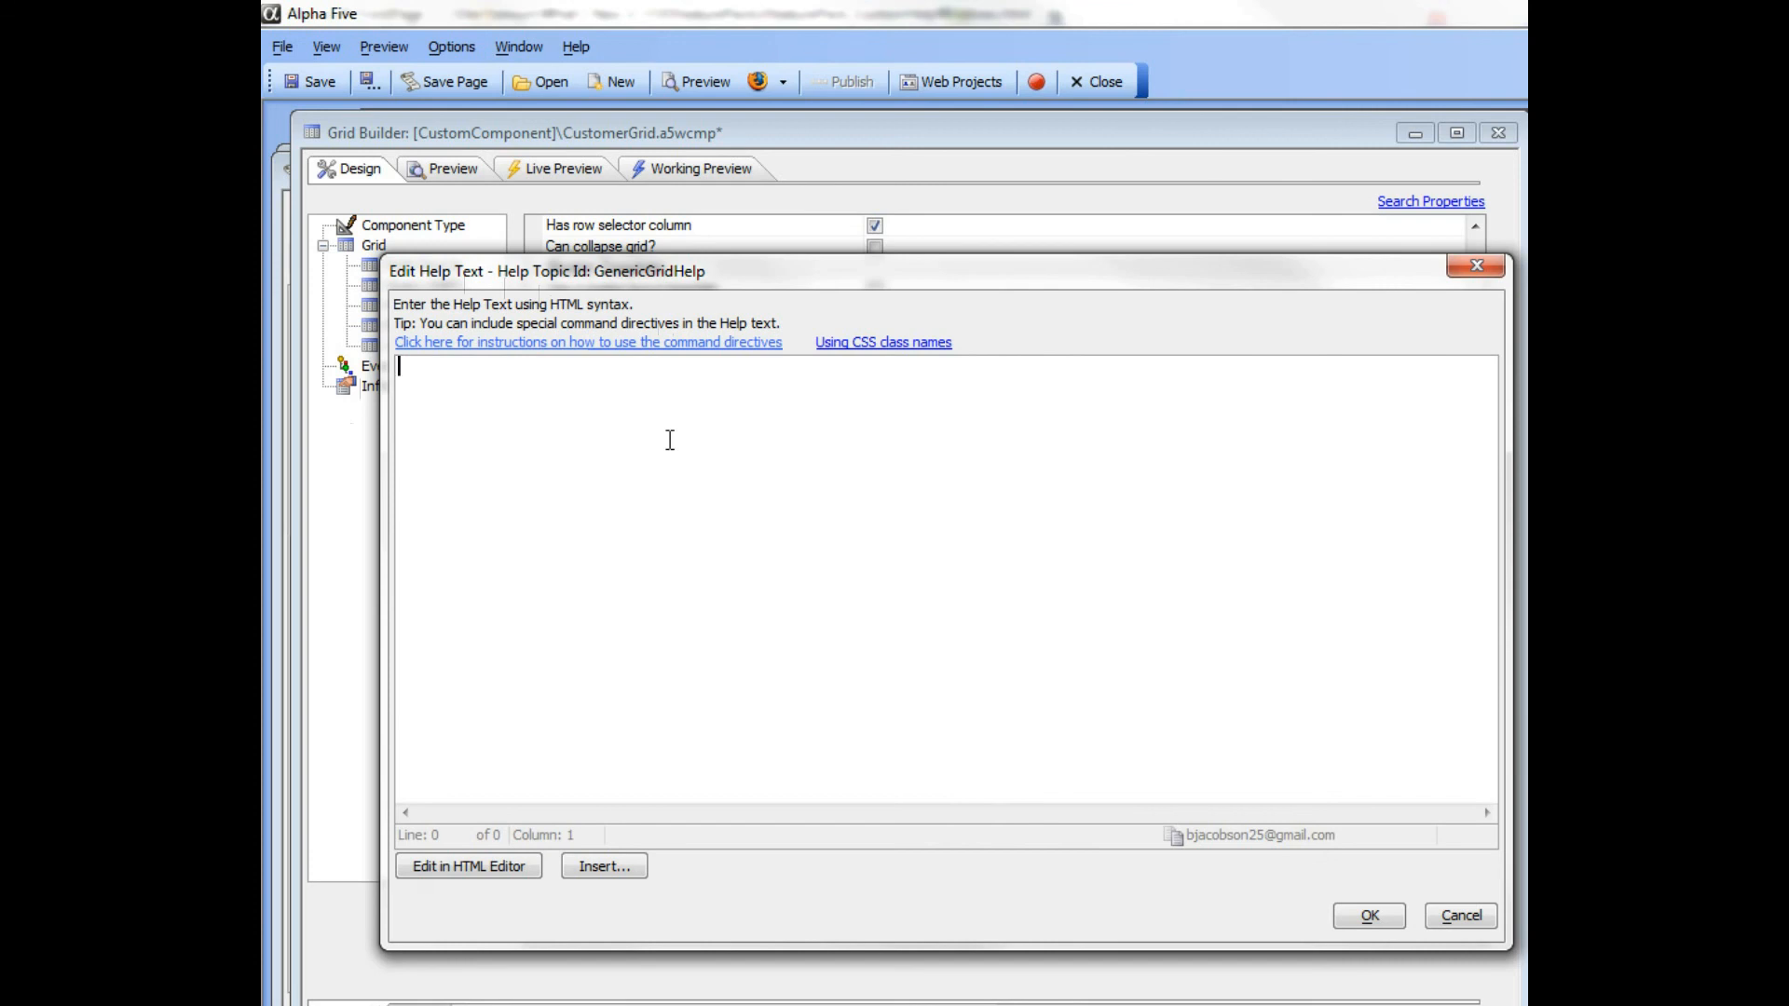
Write the help text "<b>This is the Help for the Grid</b>" for the new topic
text(<b>Th)
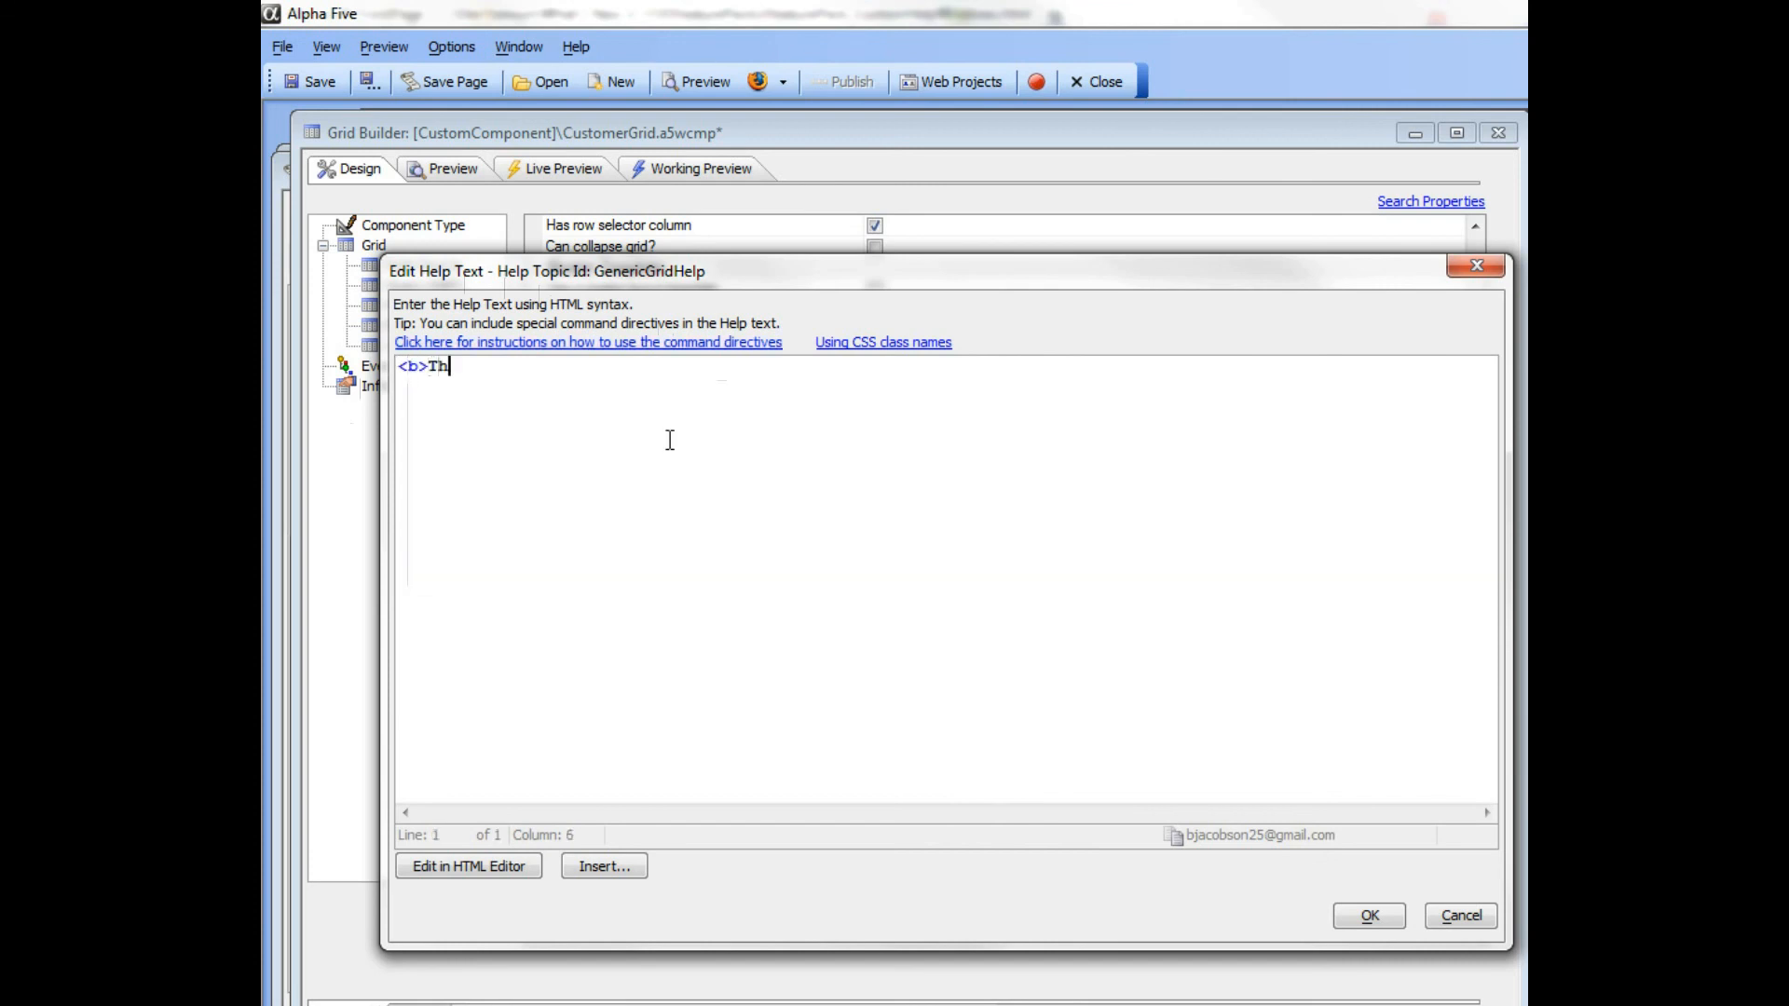
text(is is the Help for the )
text(<b)
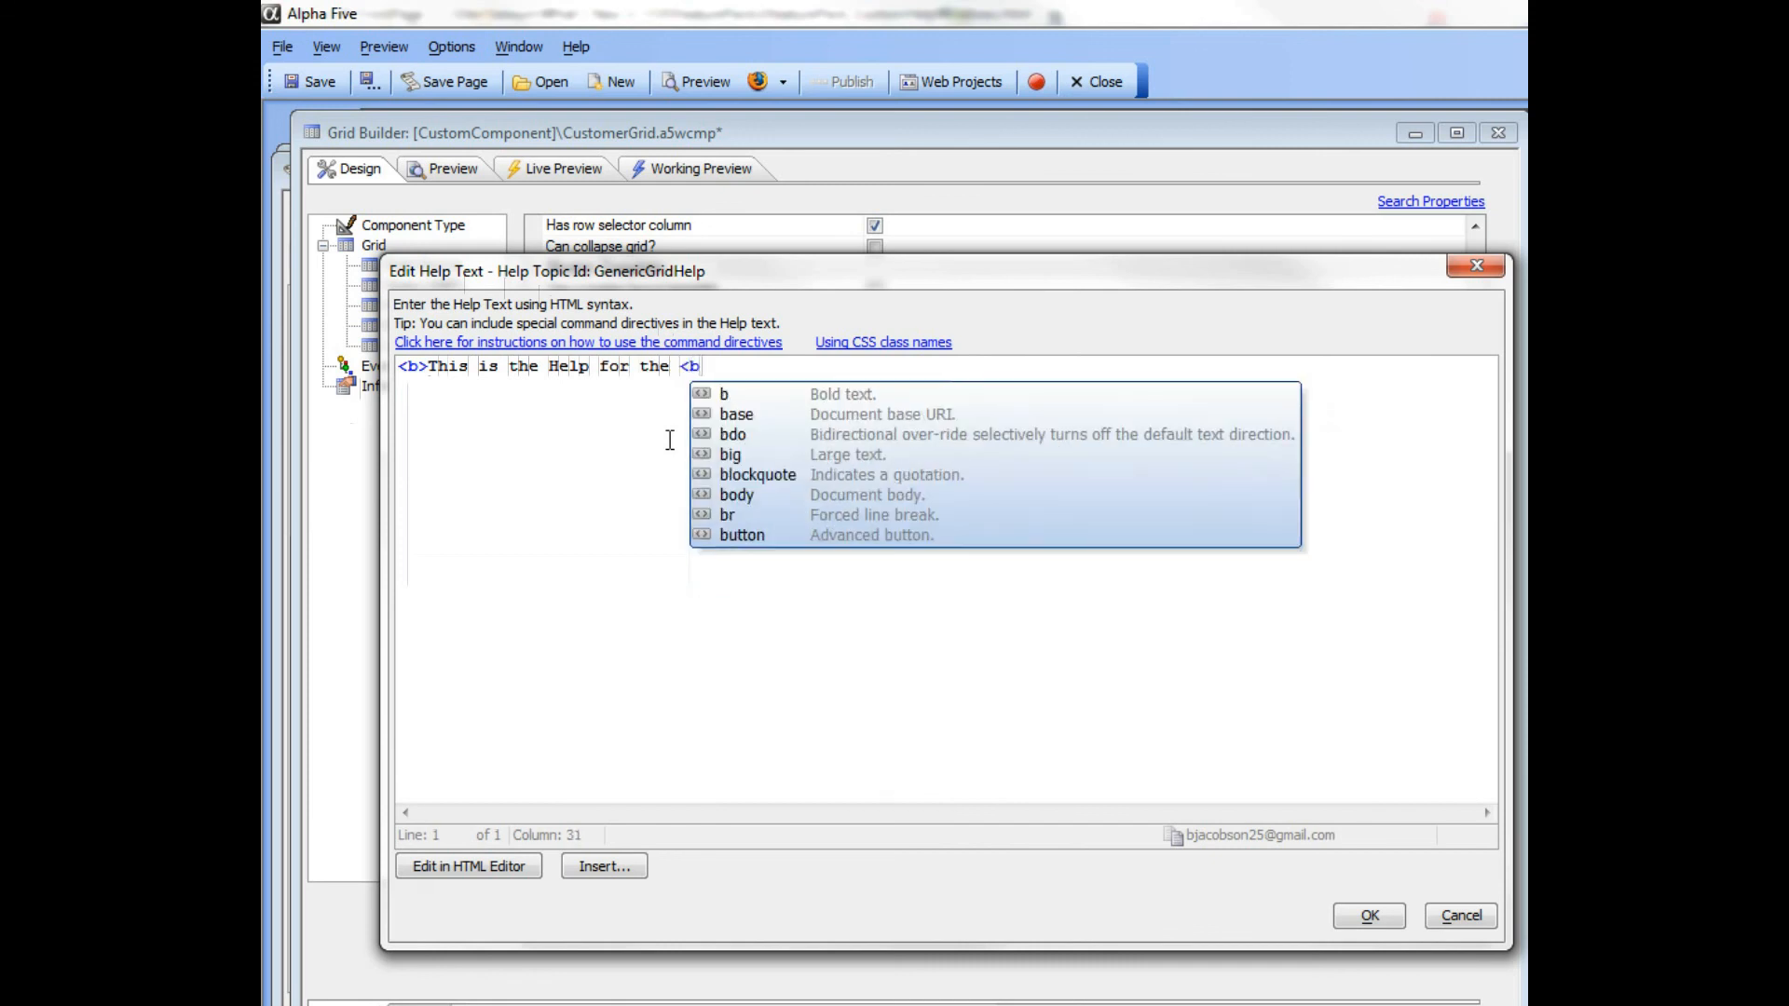
key(Escape)
text(/b>)
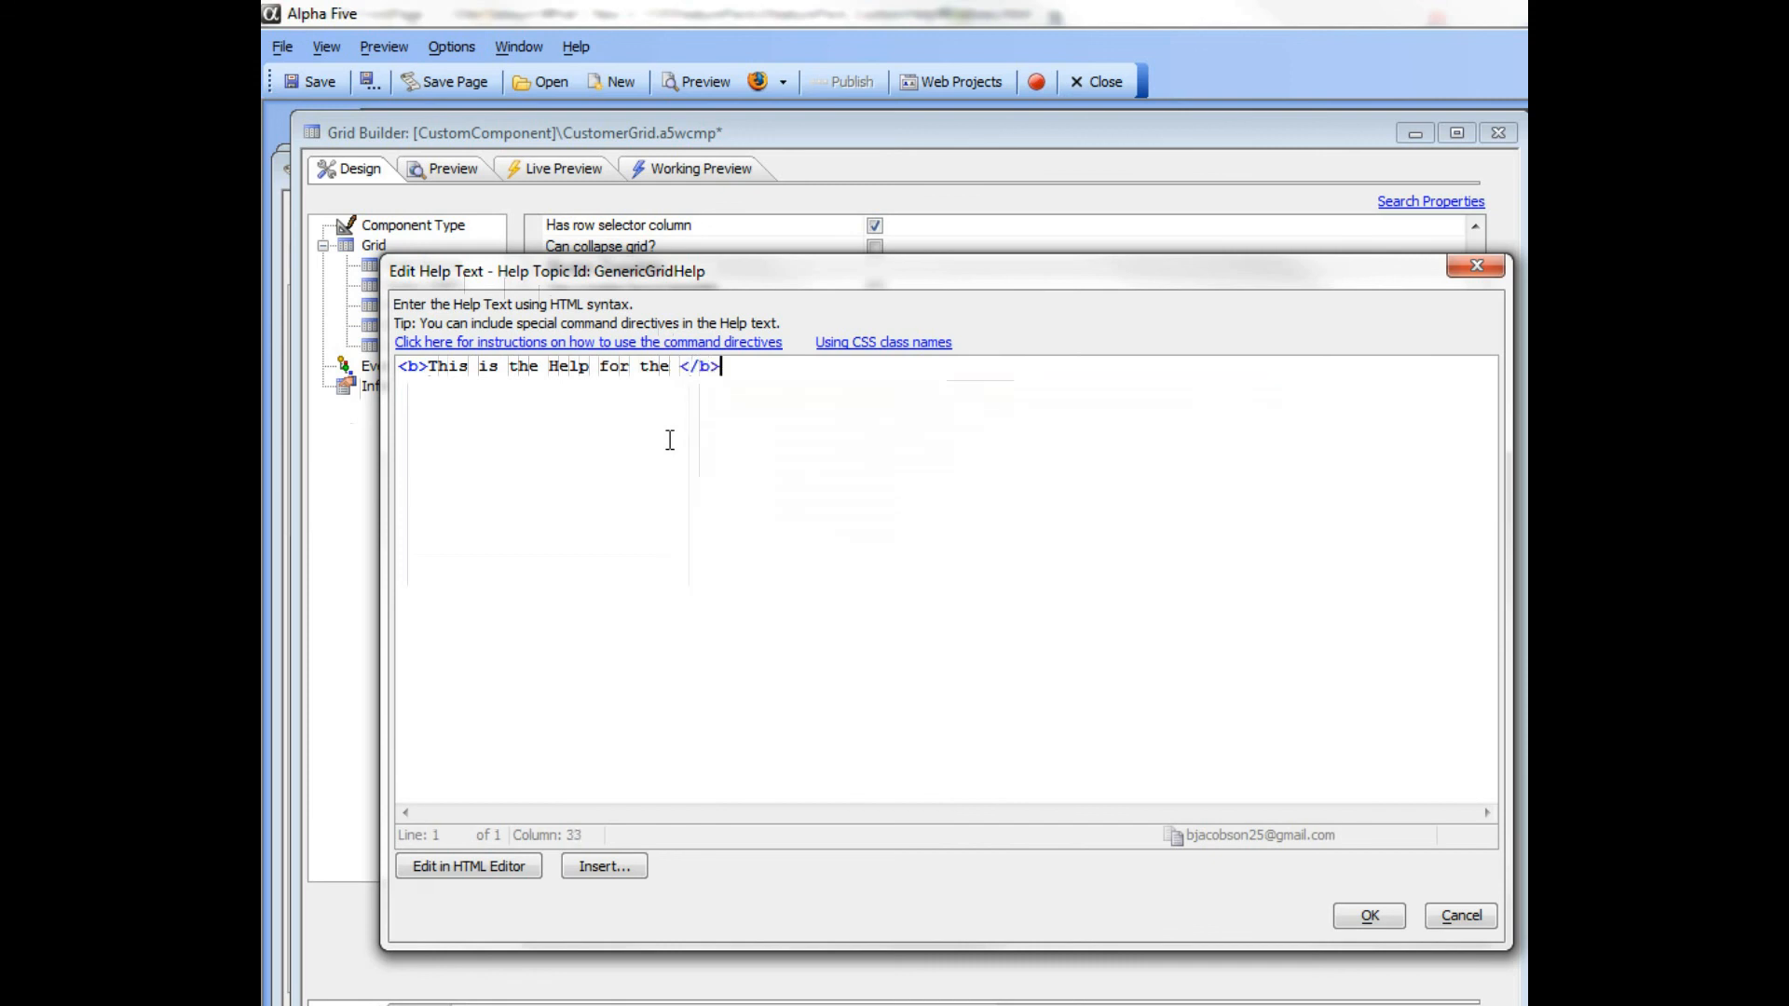
key(Left)
key(Left)
key(Left)
key(Left)
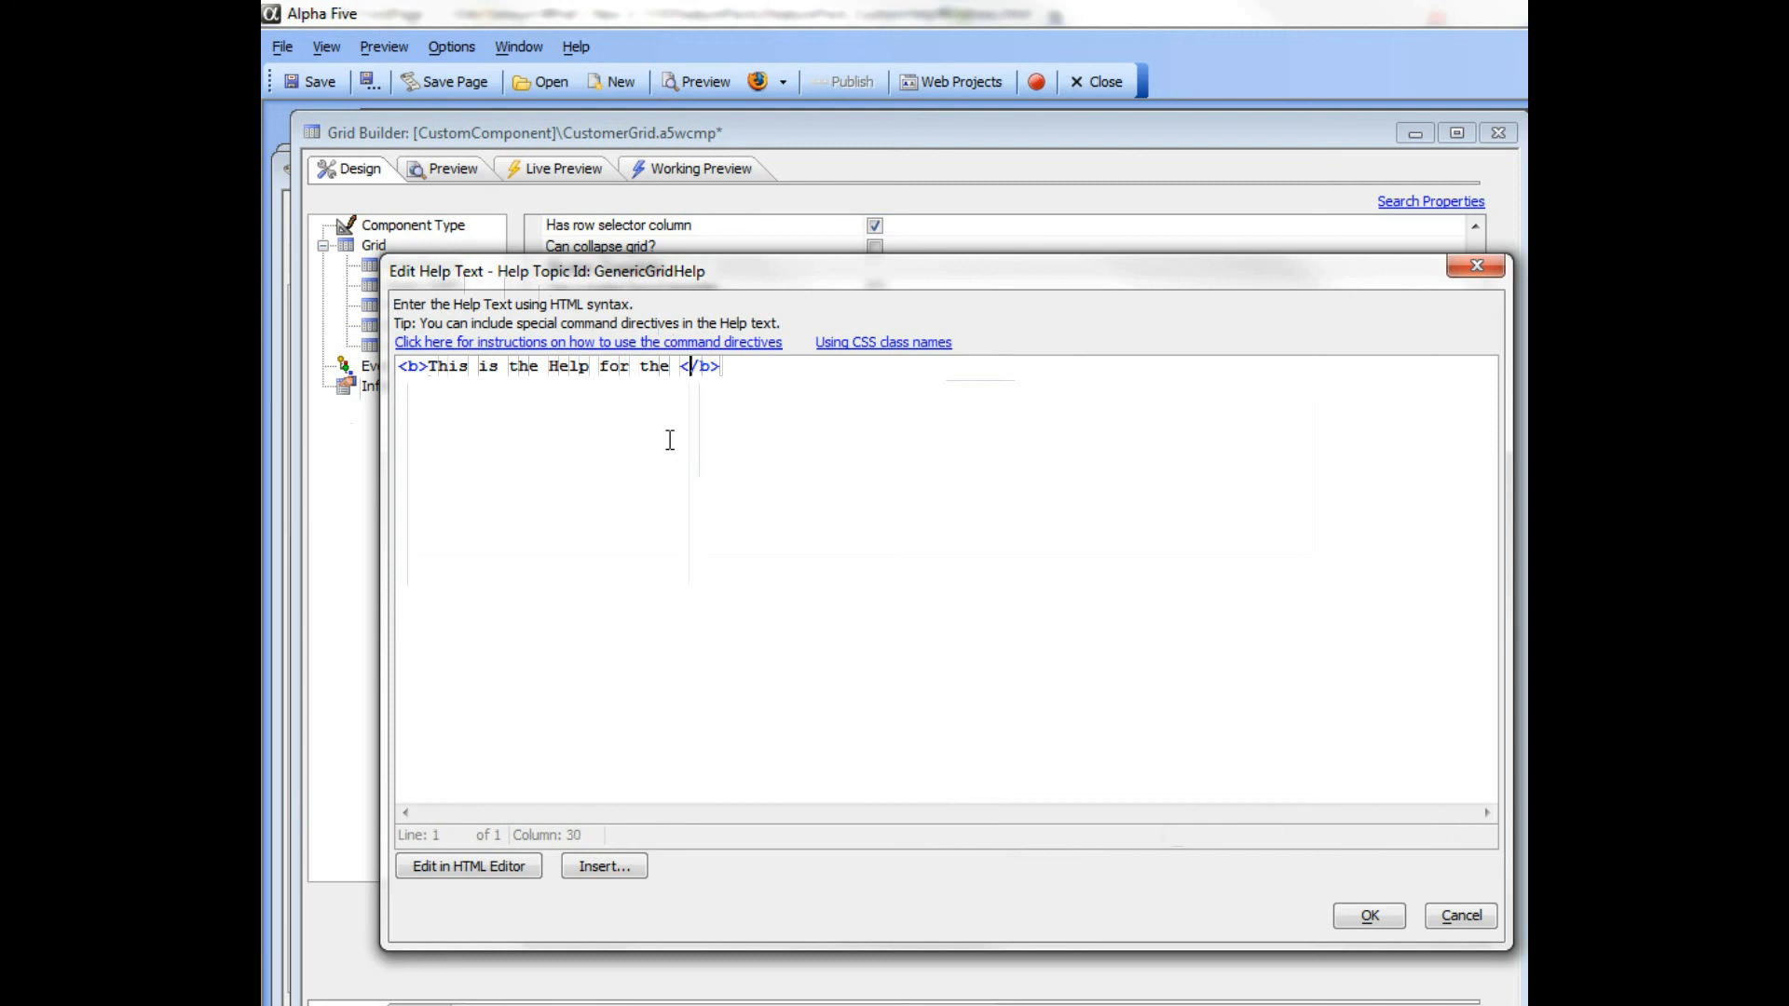
text(Grid)
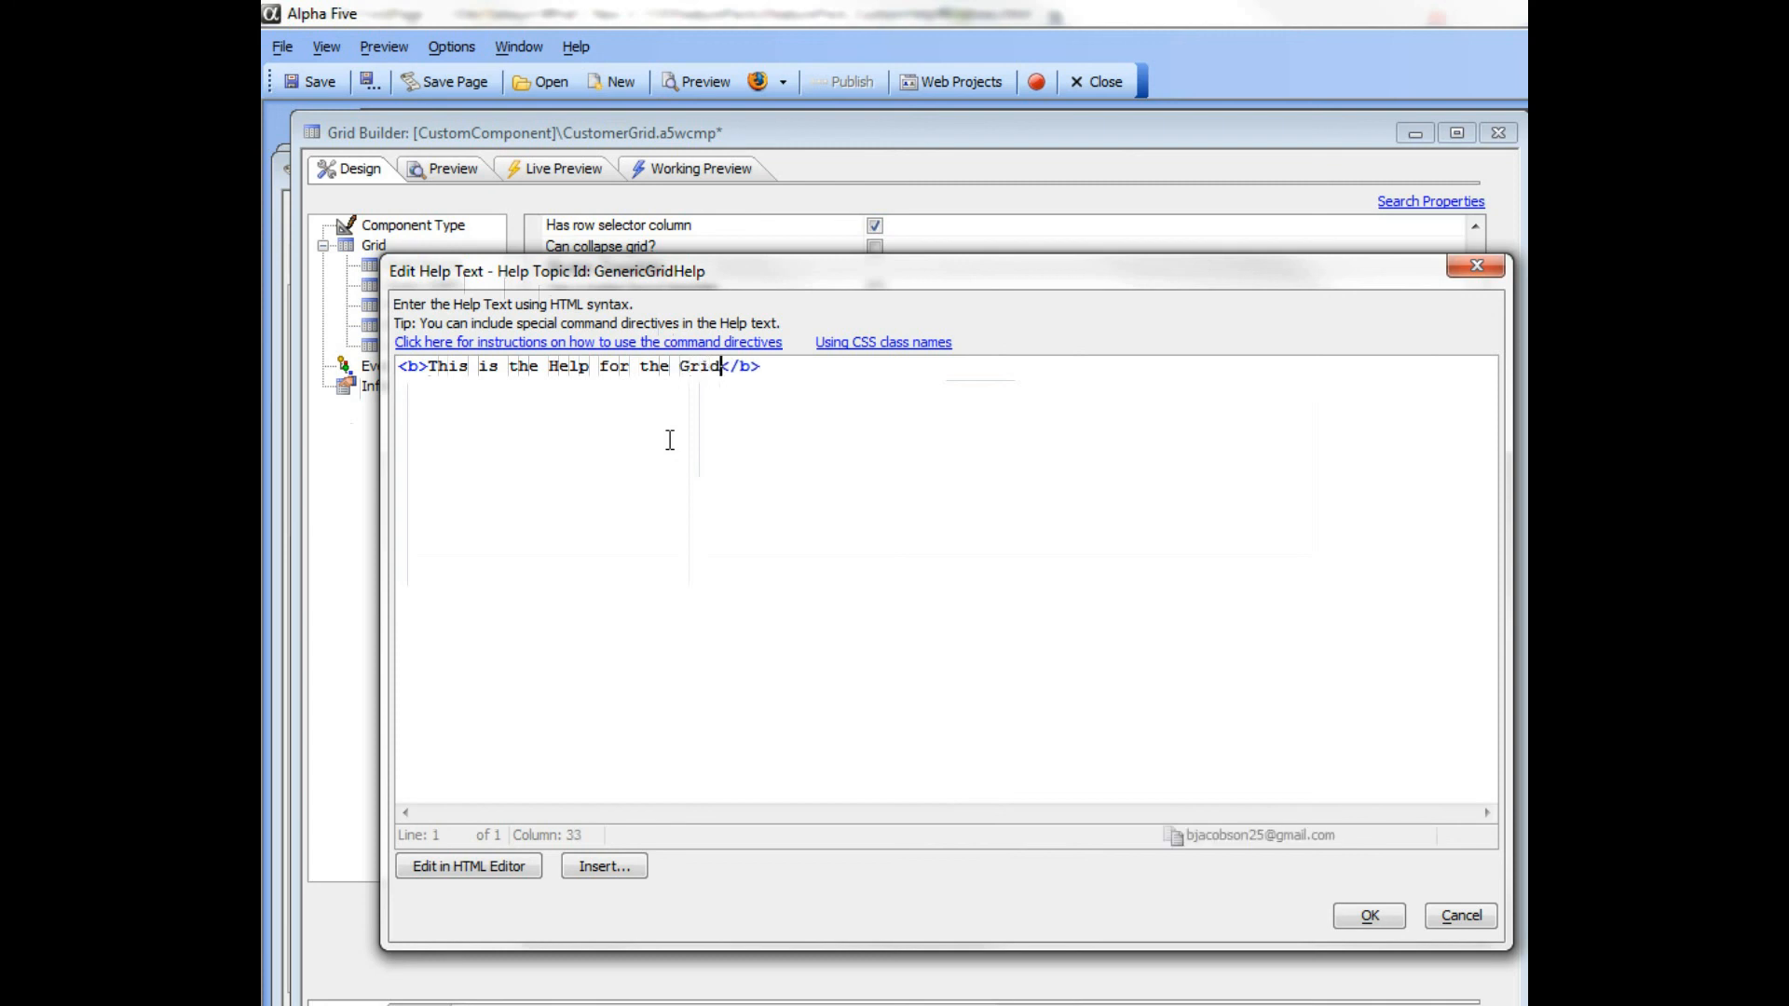
In the HTML Editor, add the paragraph "This describes how to use the Grid." below the bold help line and save it
key(End)
key(Return)
click(502, 866)
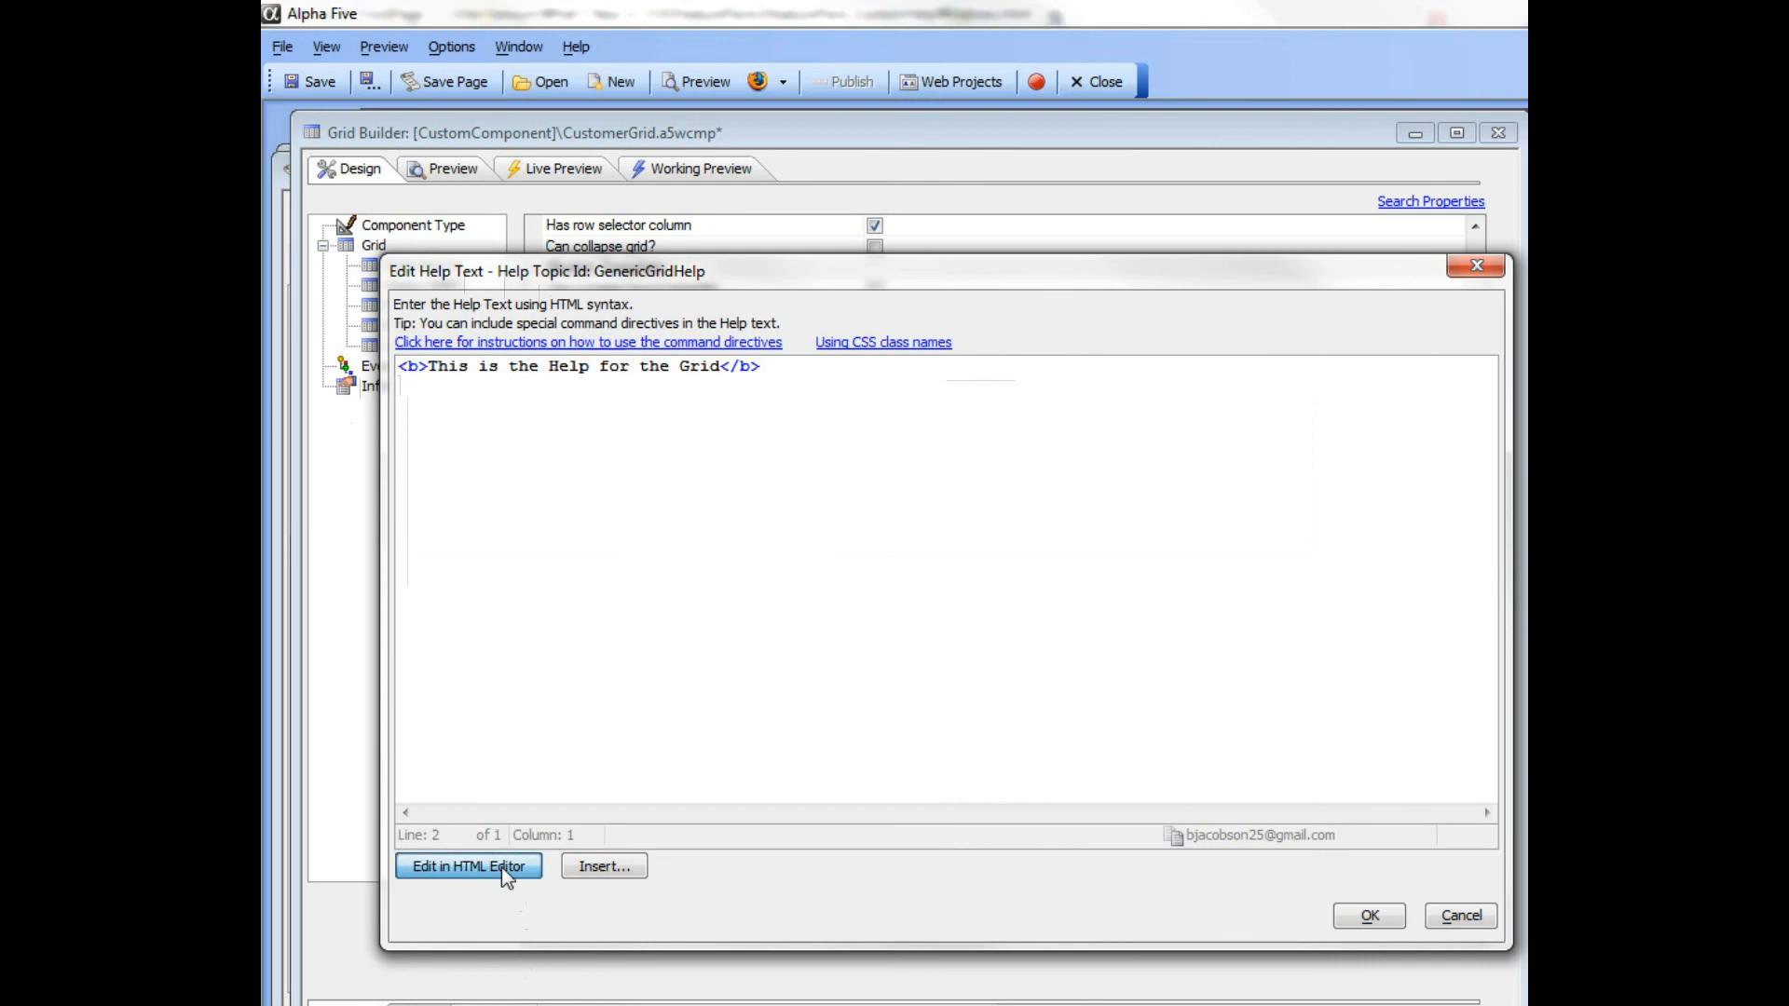
drag(1364, 261, 712, 355)
click(809, 503)
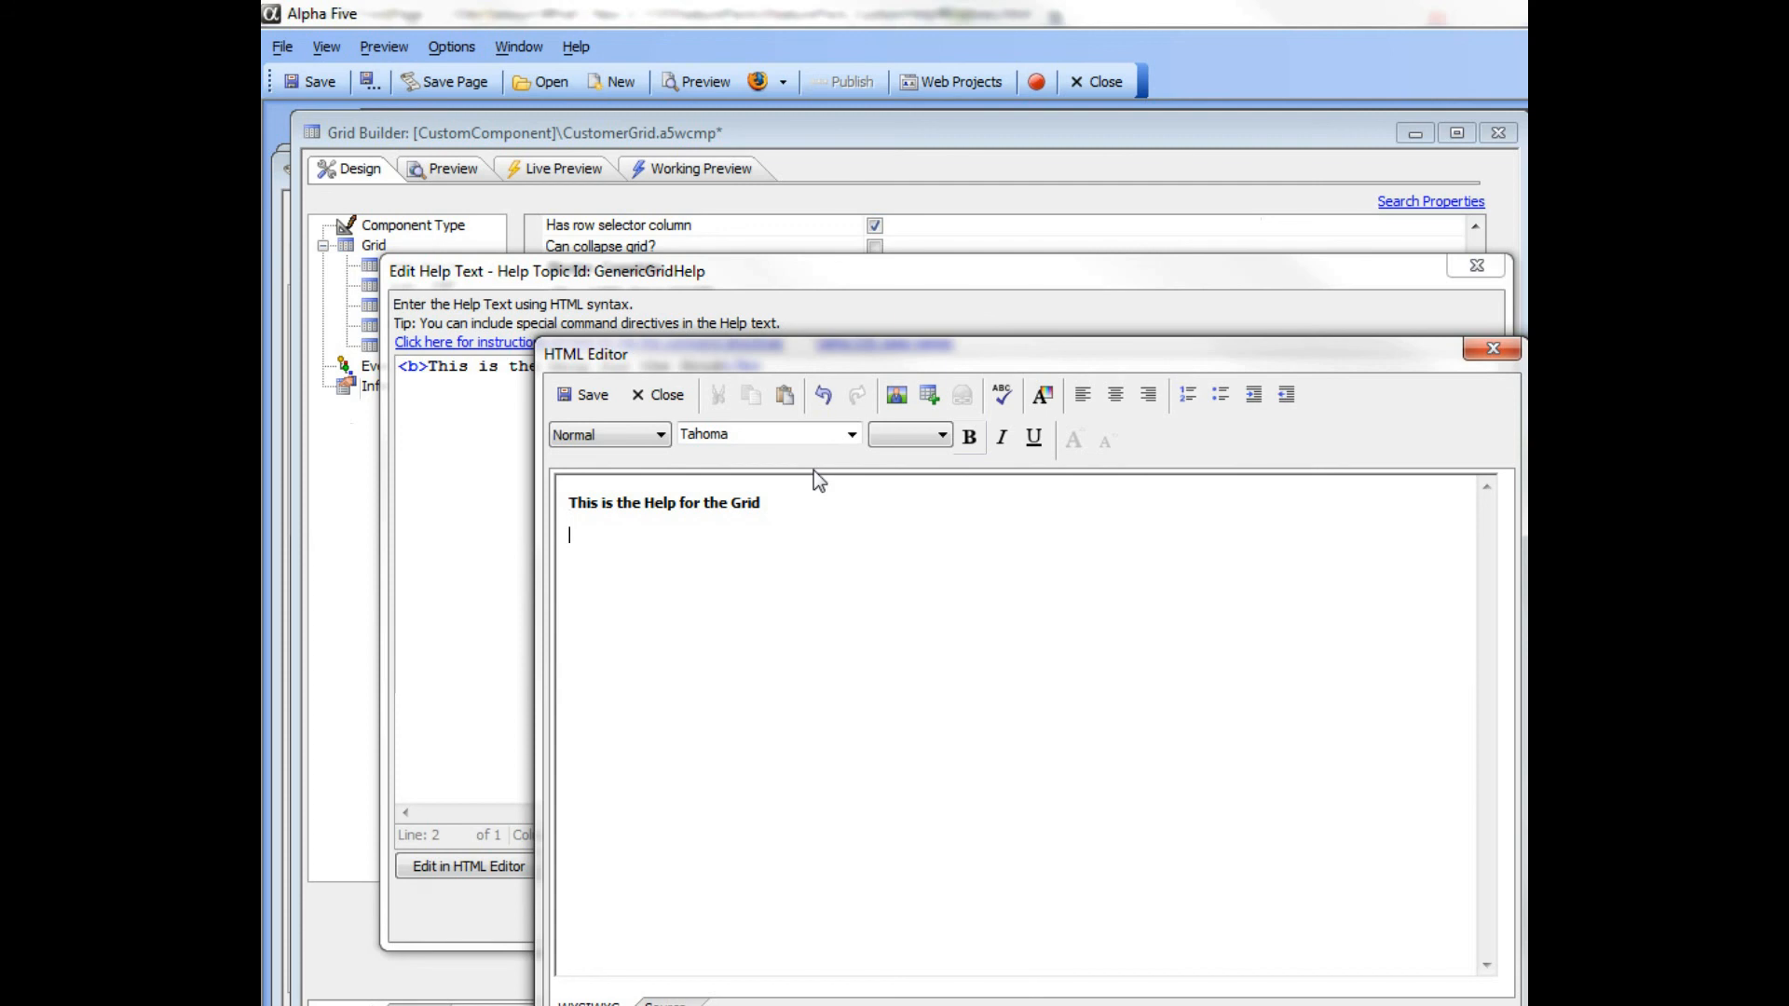
key(Return)
text(This describes how to use theGrid)
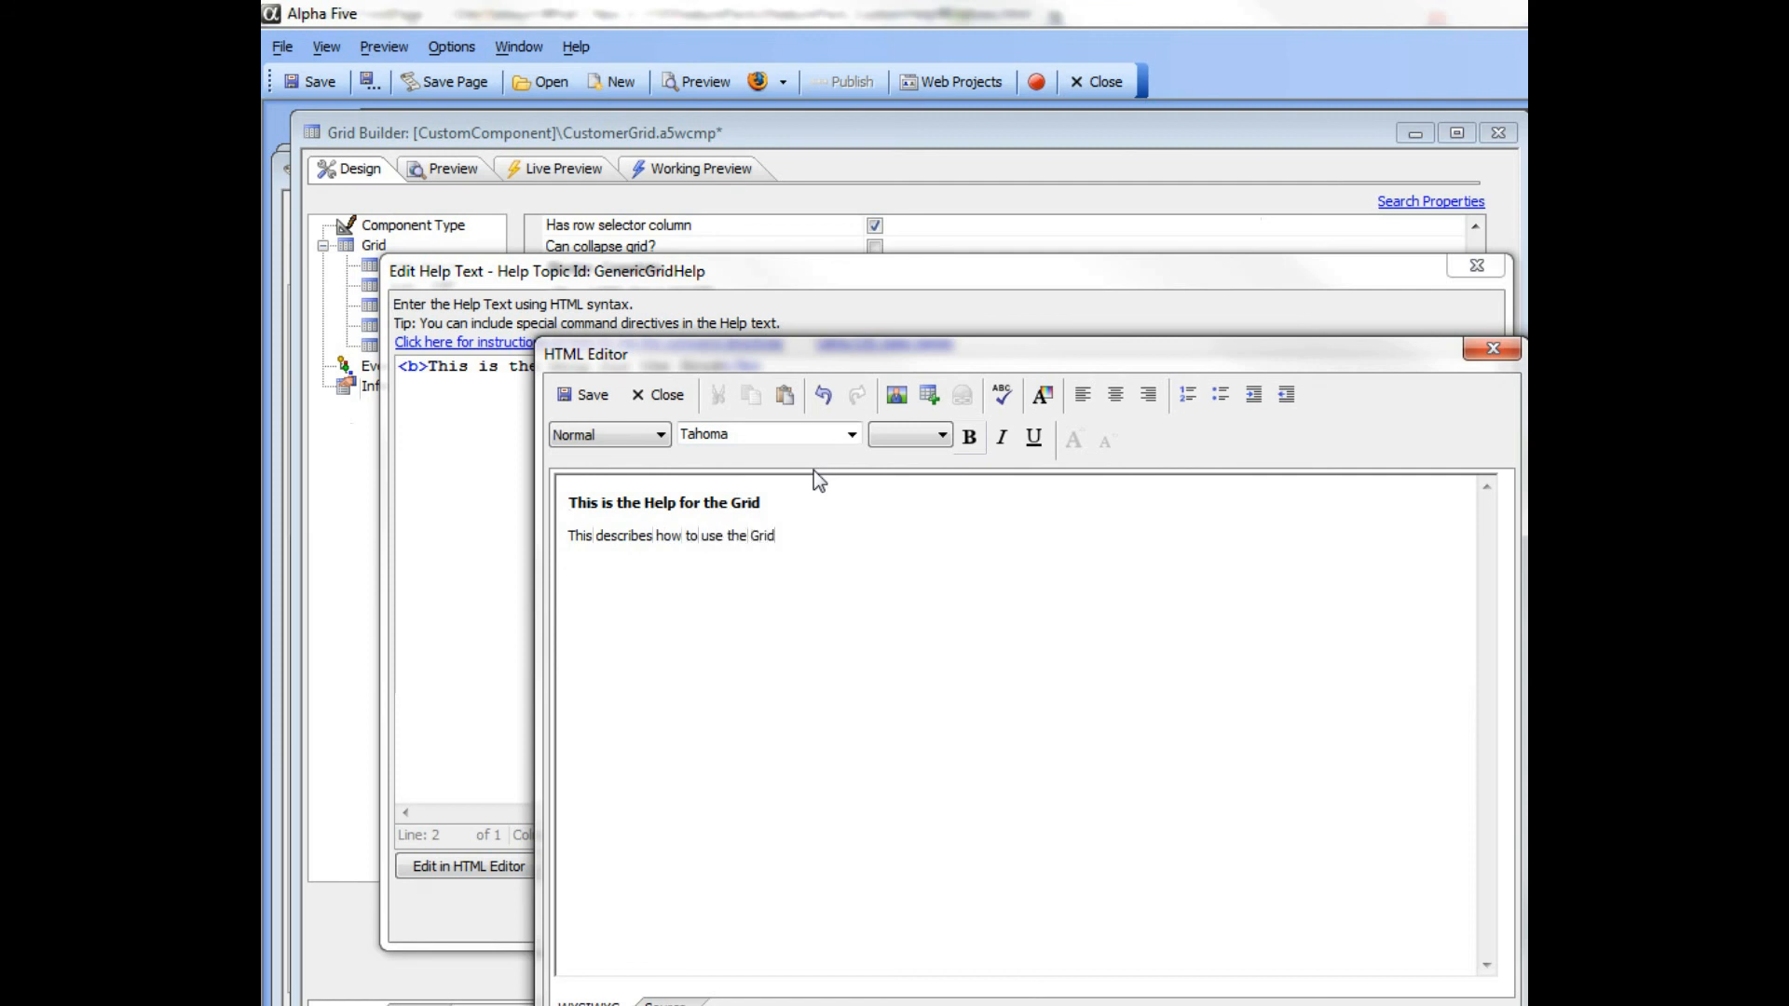
text(.)
key(Return)
click(583, 397)
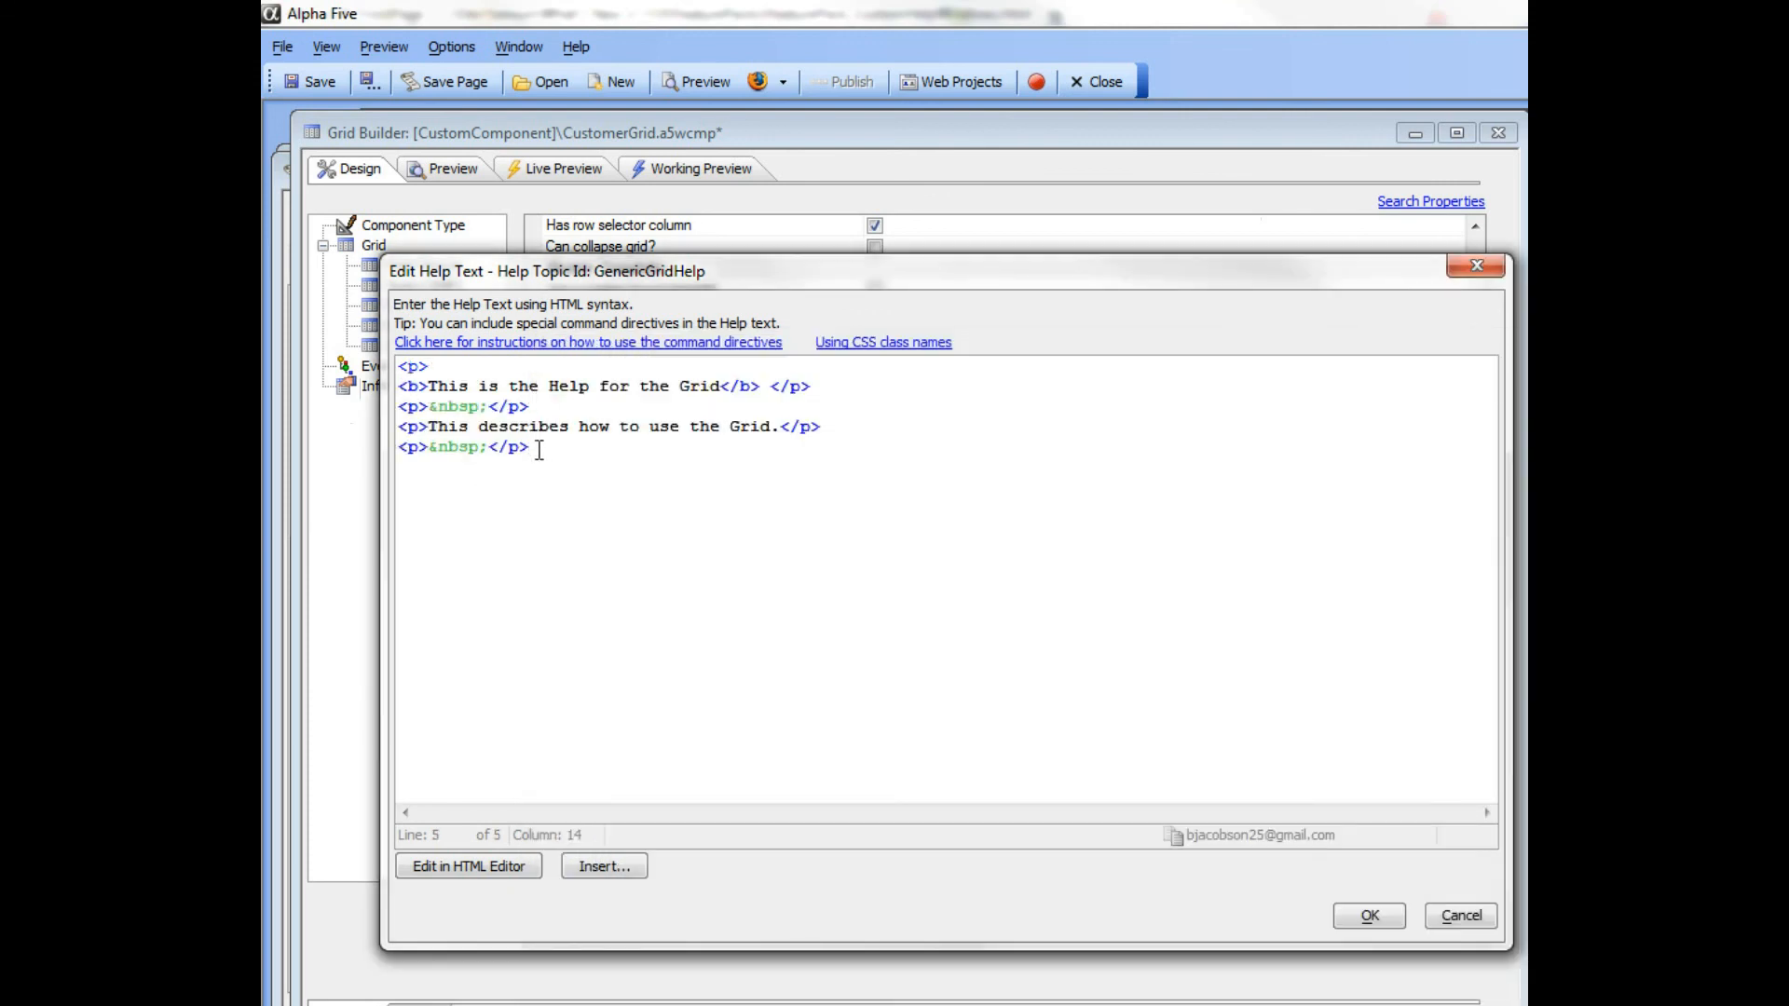
Add blank lines after the last paragraph of the help text and open the instructions for the command directives
click(558, 469)
key(Return)
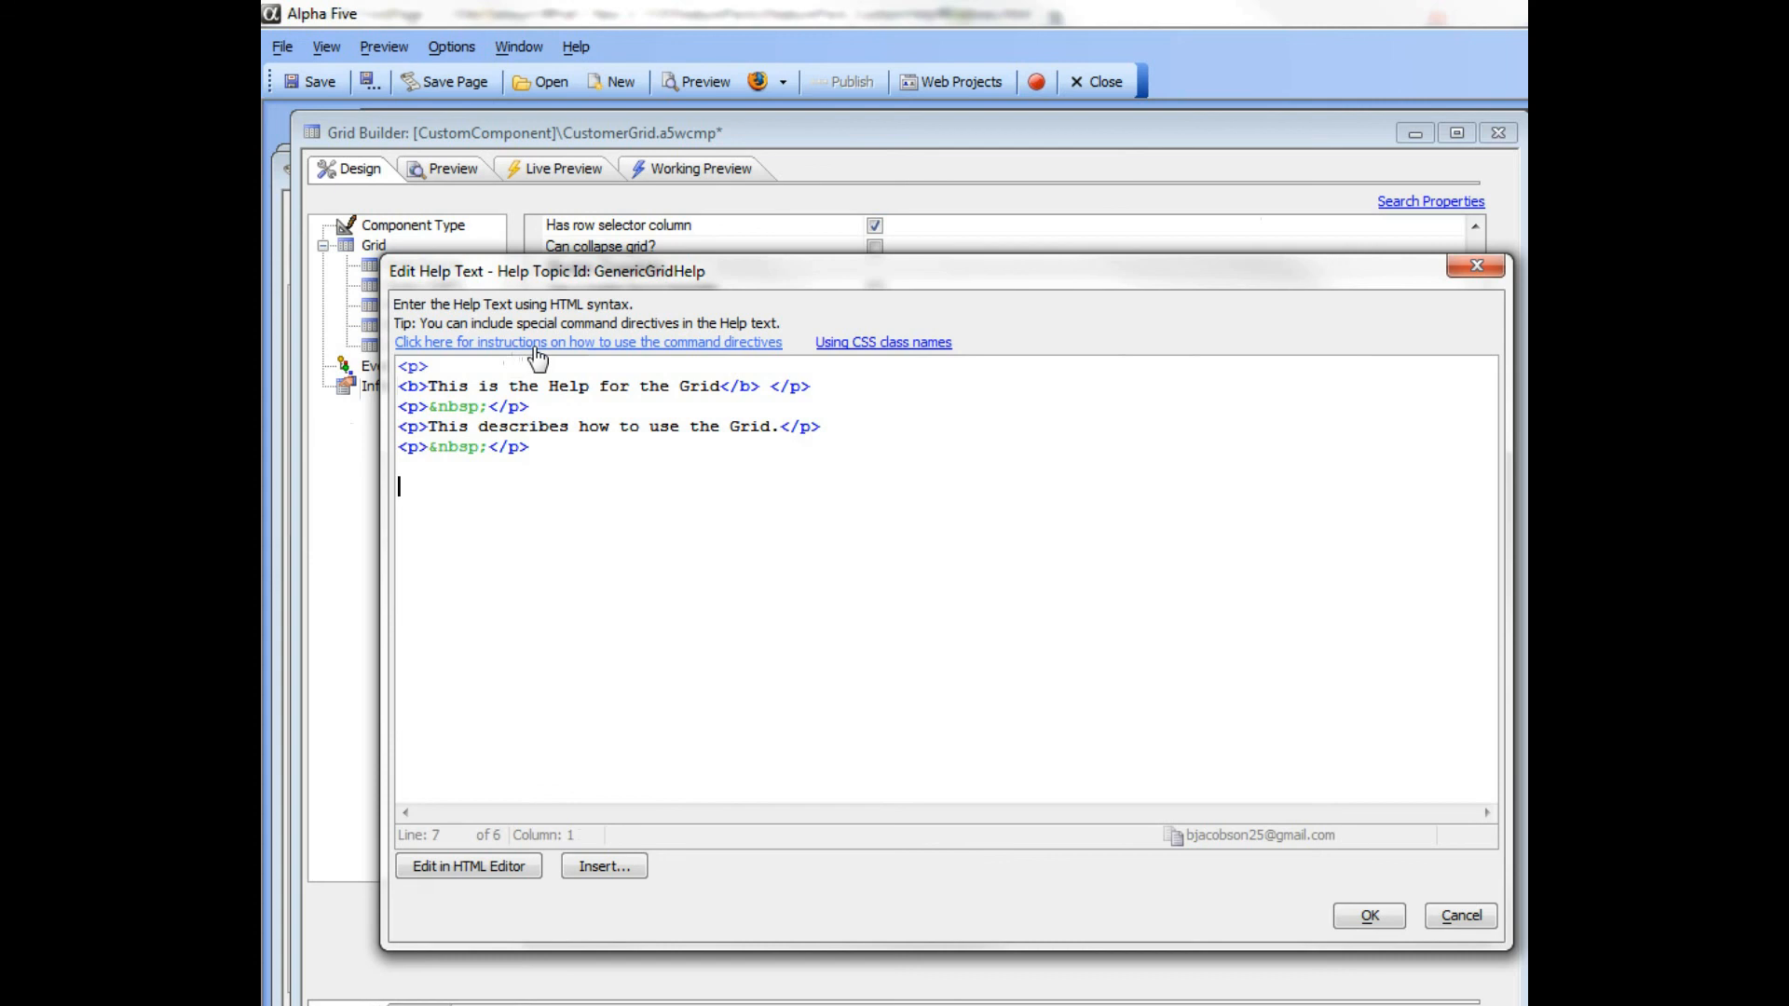
click(631, 343)
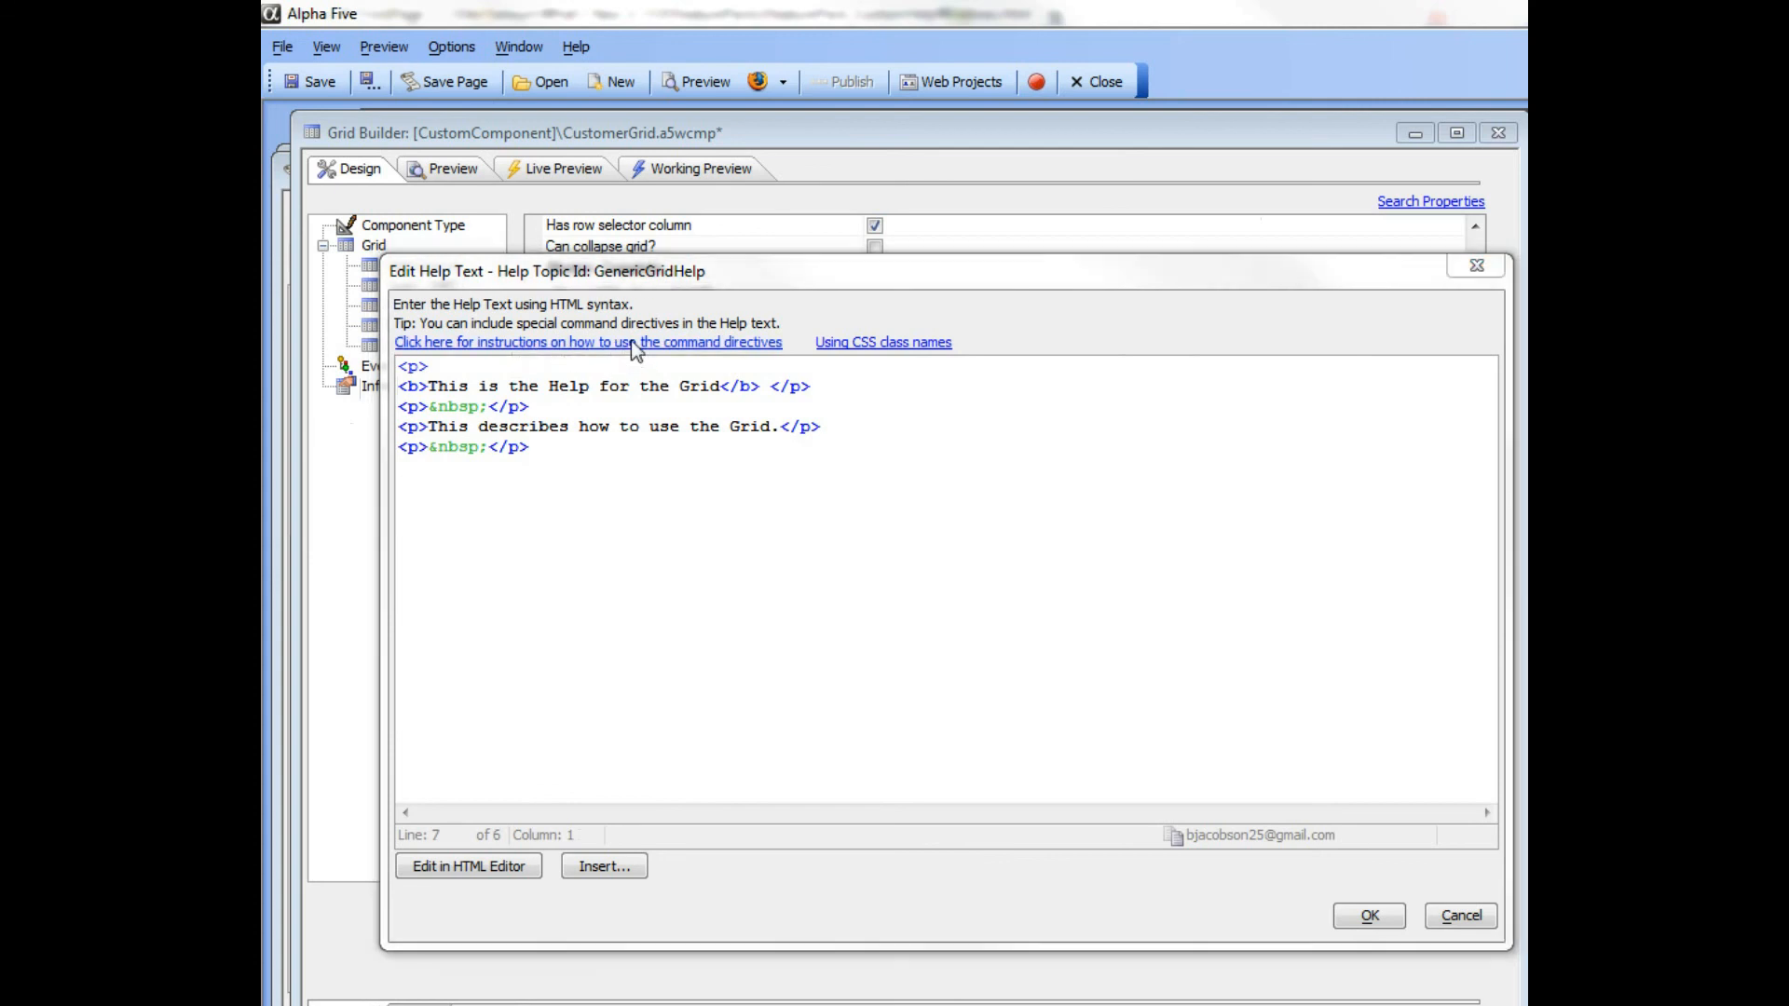
drag(787, 254, 602, 469)
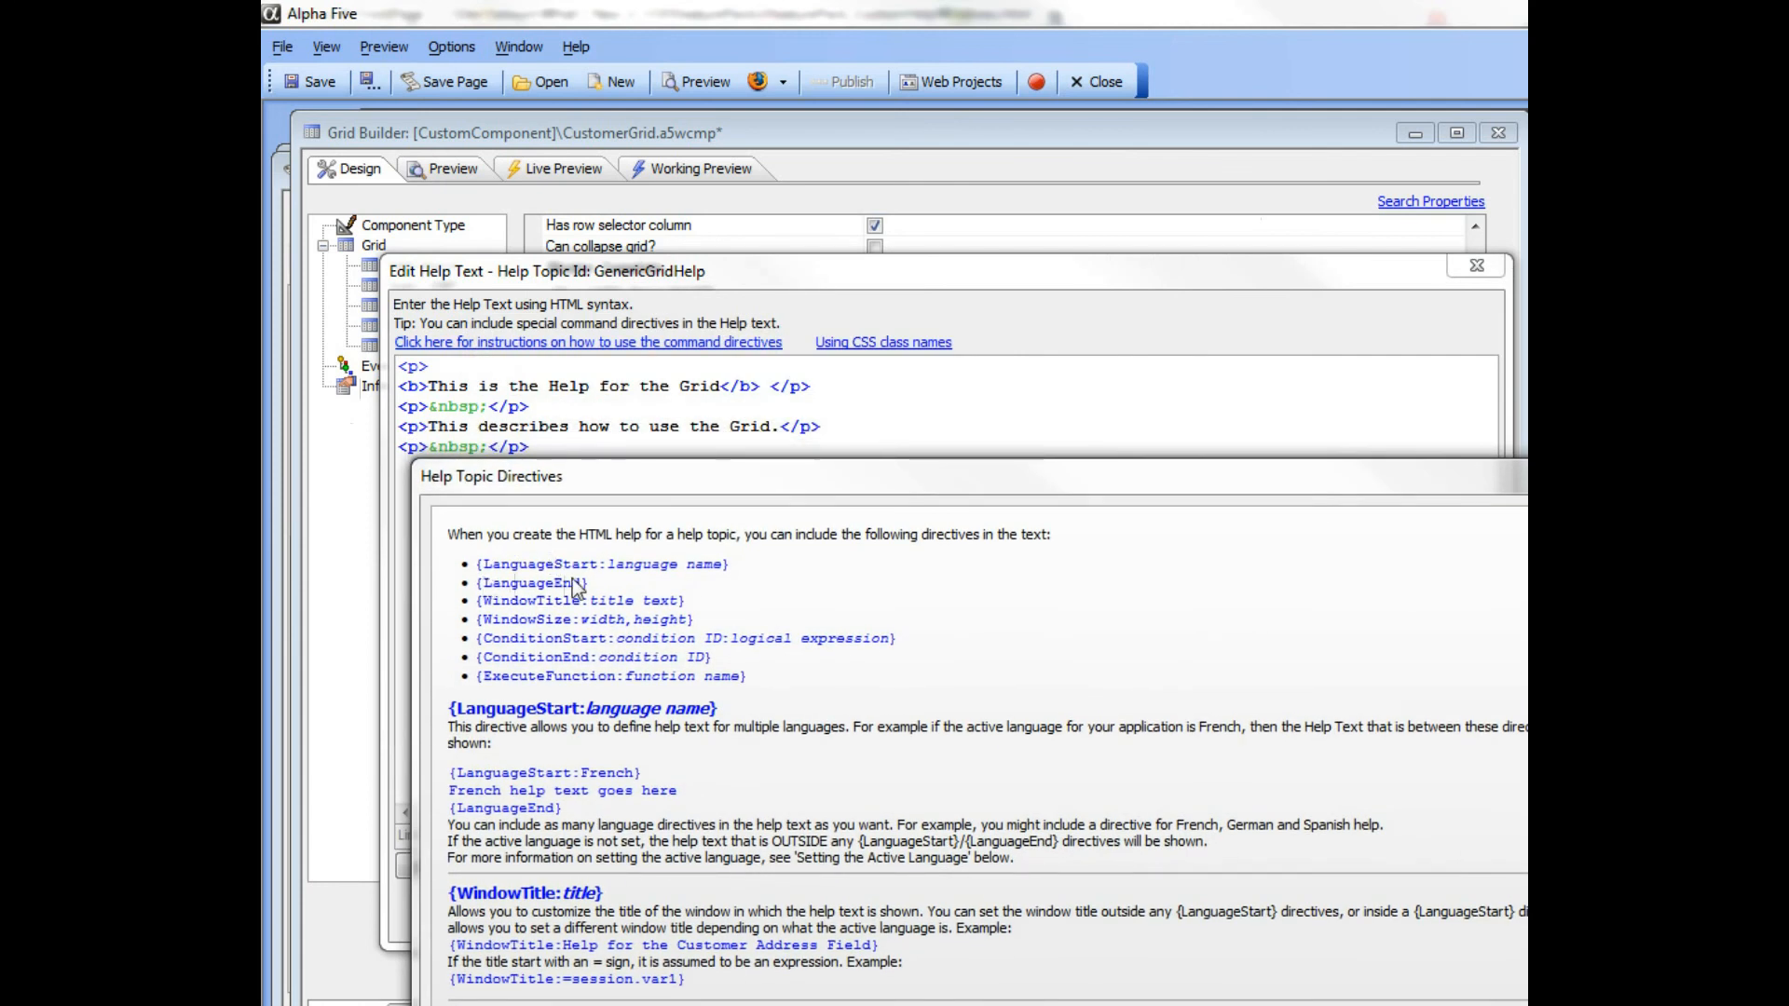